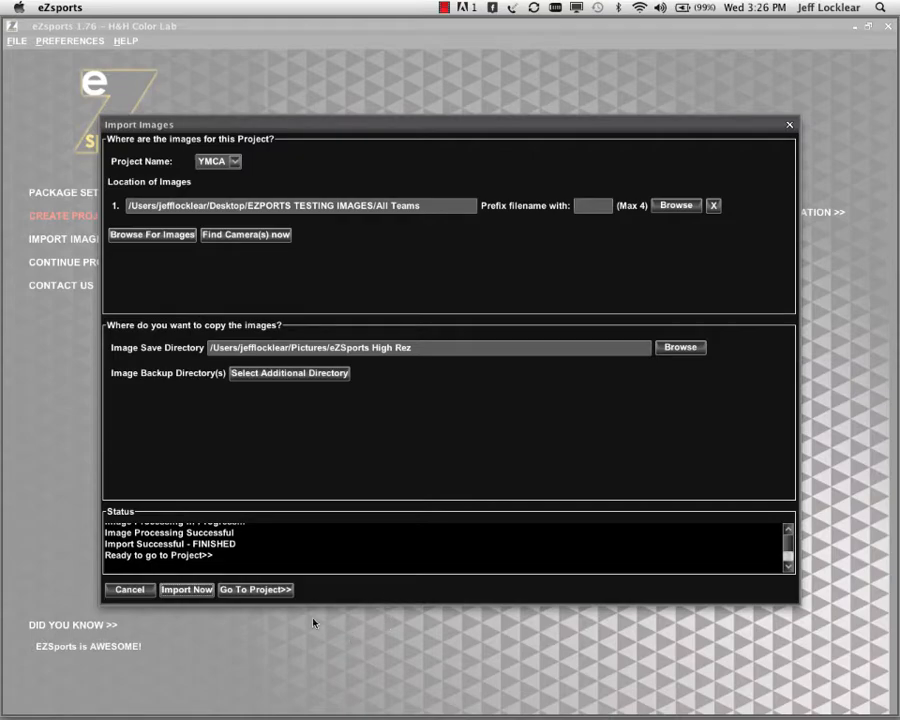
# Go to the imported YMCA project and add a first team named Baseball.
pyautogui.click(256, 589)
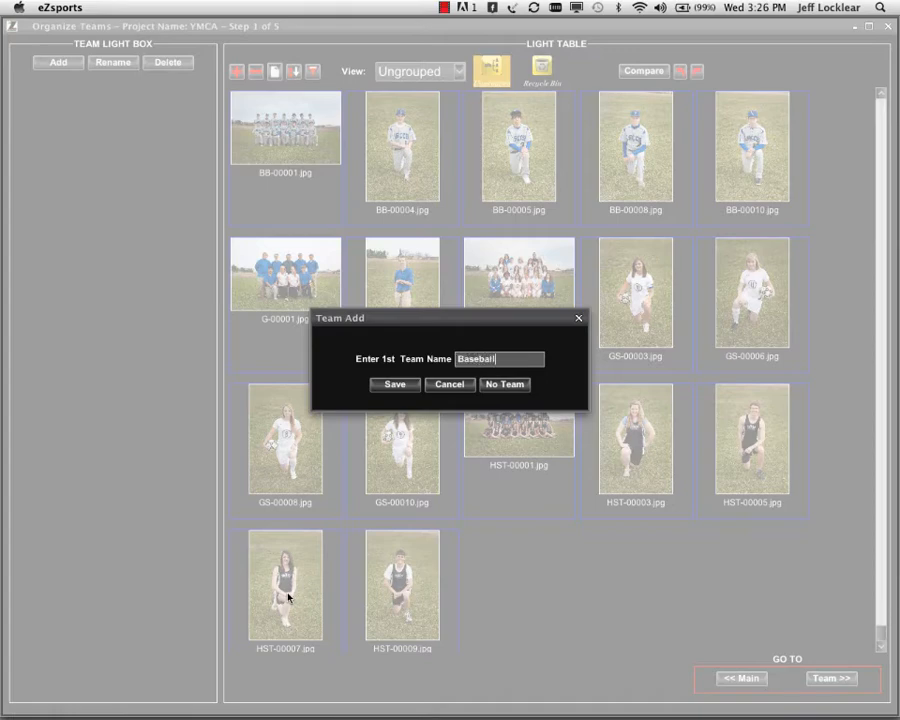
pyautogui.press('Return')
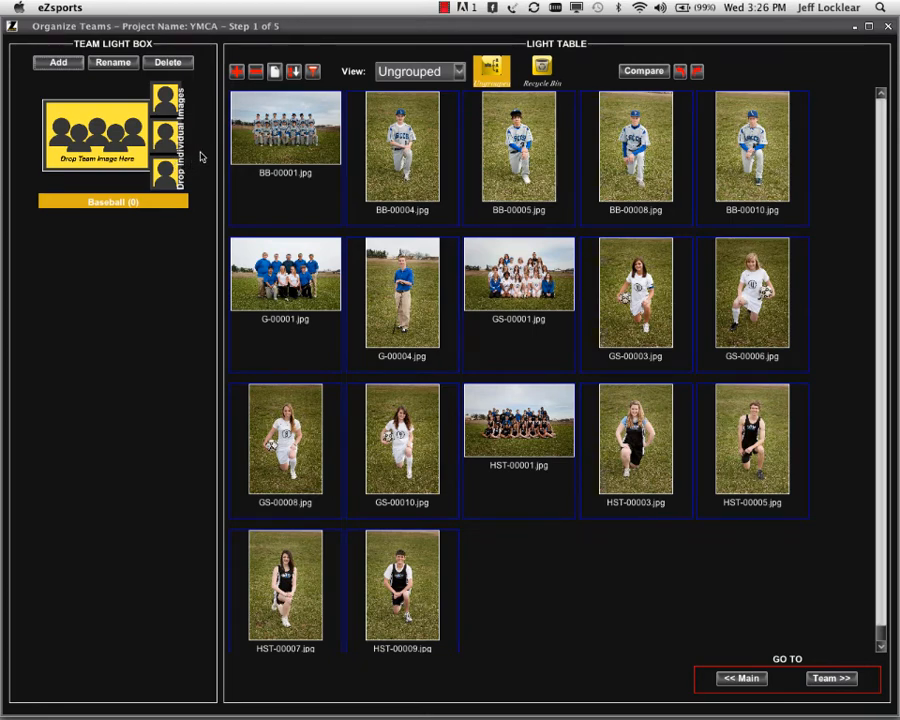
# Assign BB-00001.jpg as the Baseball team image and BB-00004, BB-00005, BB-00008 and BB-00010 as its individual images.
pyautogui.click(276, 133)
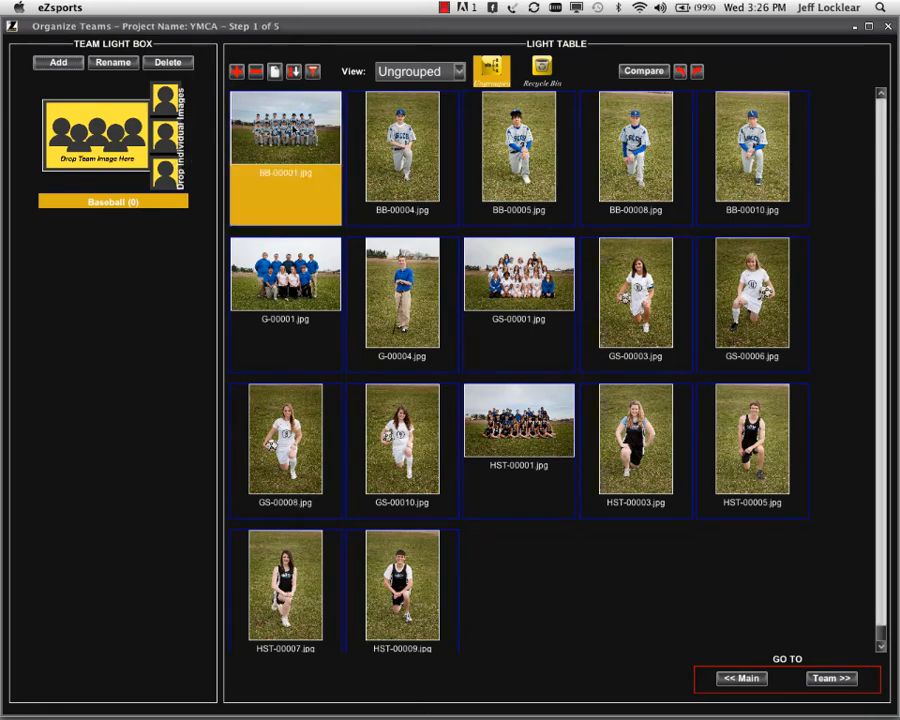
pyautogui.moveTo(293, 130); pyautogui.dragTo(100, 137)
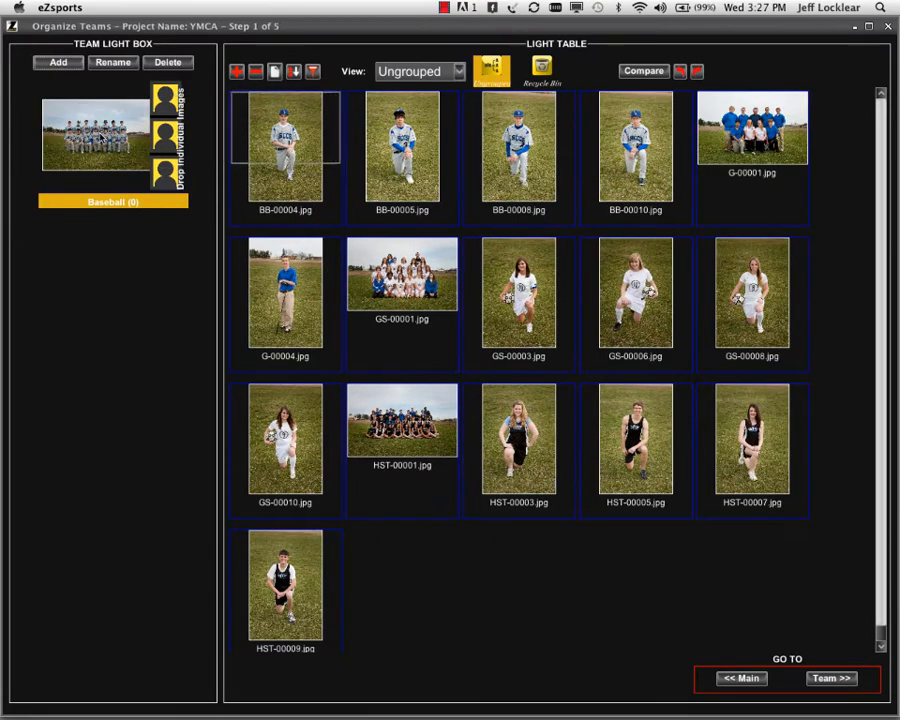
pyautogui.click(277, 146)
pyautogui.keyDown('shift'); pyautogui.click(598, 145); pyautogui.keyUp('shift')
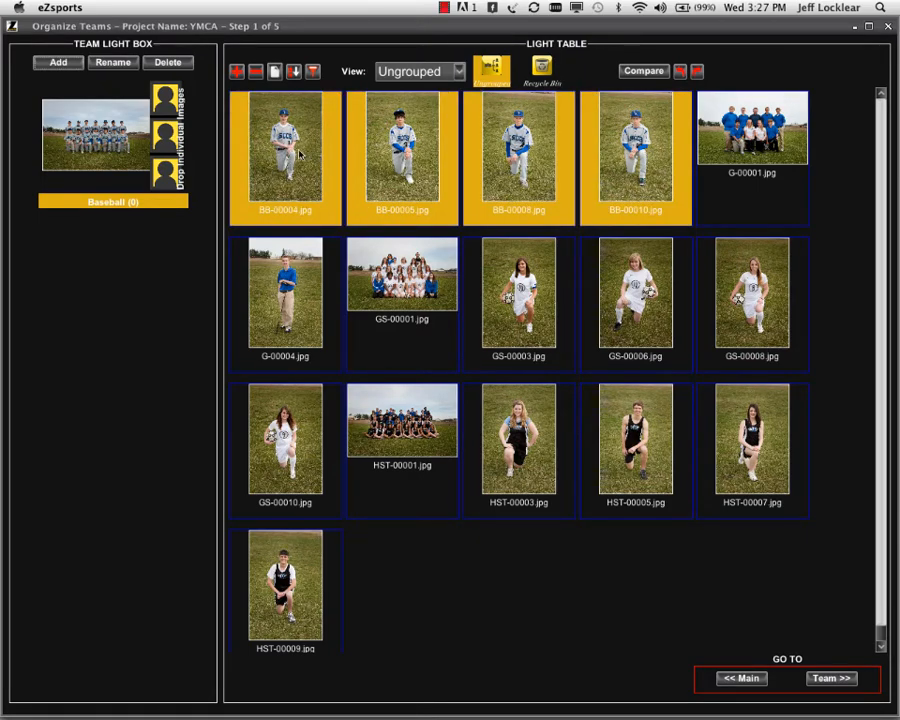
pyautogui.moveTo(298, 153); pyautogui.dragTo(172, 145)
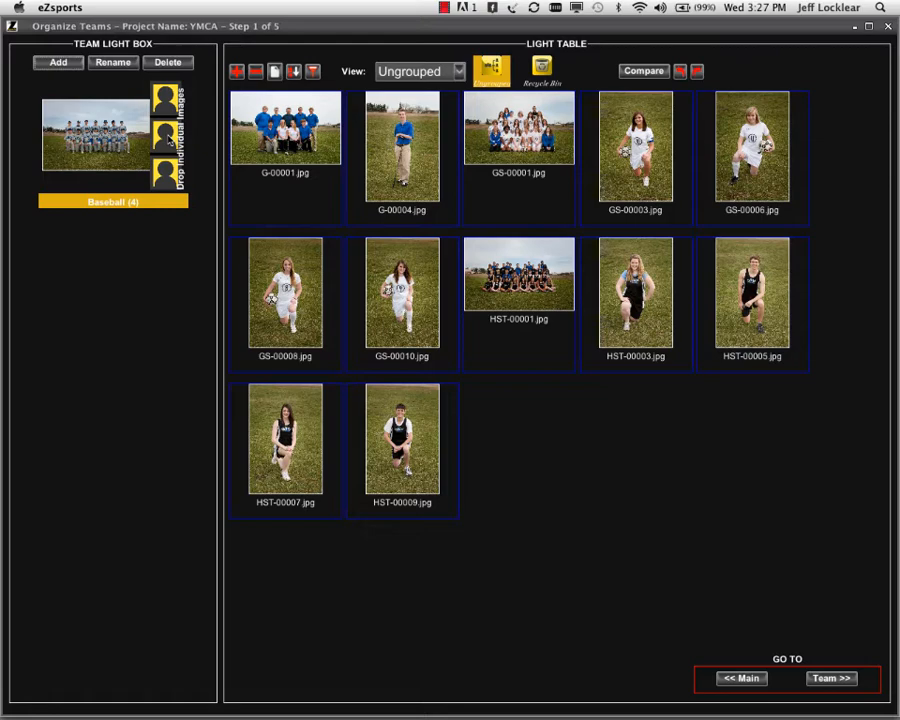
# Add a second team named Golf, with G-00001.jpg as its team image and G-00004.jpg as its individual image.
pyautogui.click(59, 64)
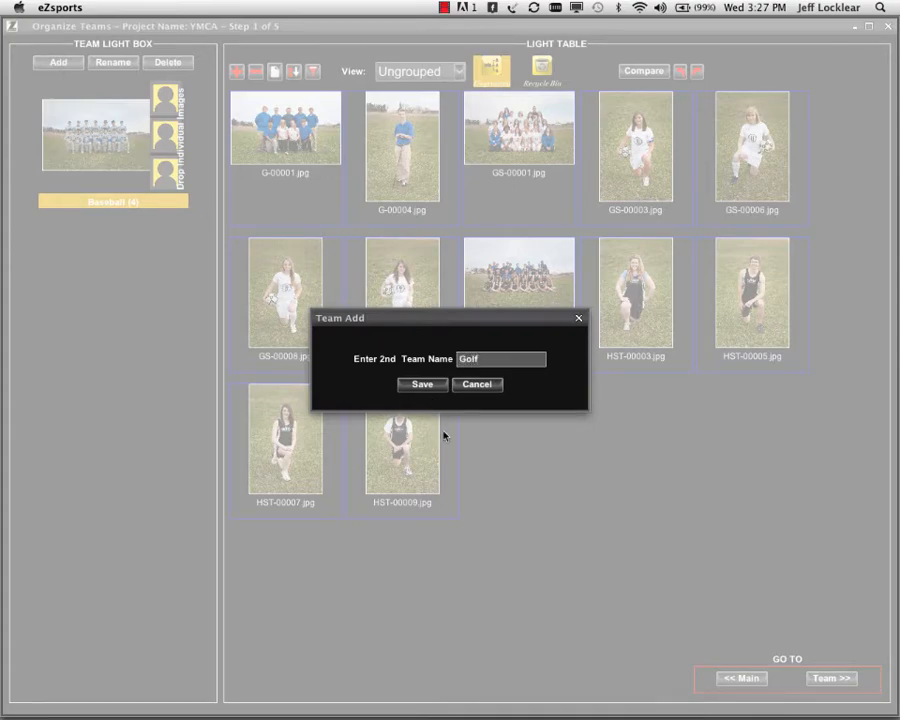
pyautogui.press('Return')
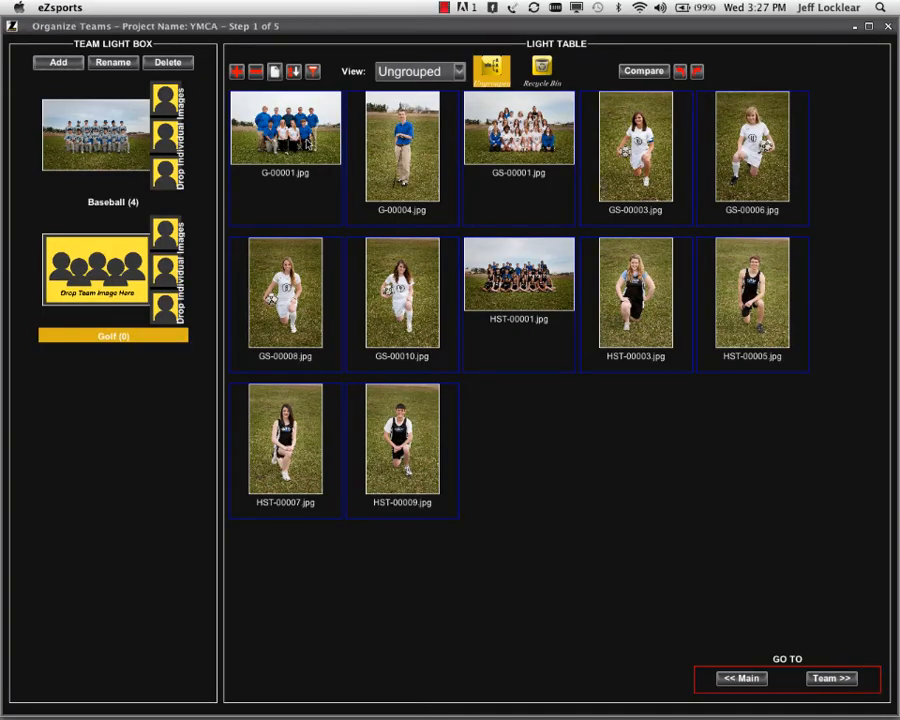
pyautogui.moveTo(285, 127); pyautogui.dragTo(96, 268)
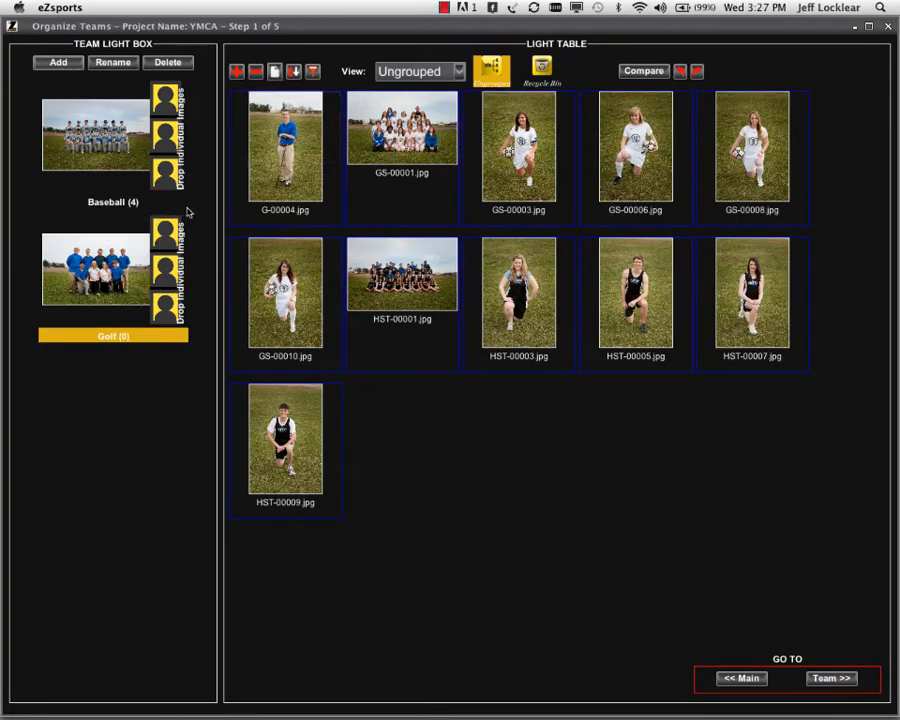
pyautogui.moveTo(285, 145); pyautogui.dragTo(168, 281)
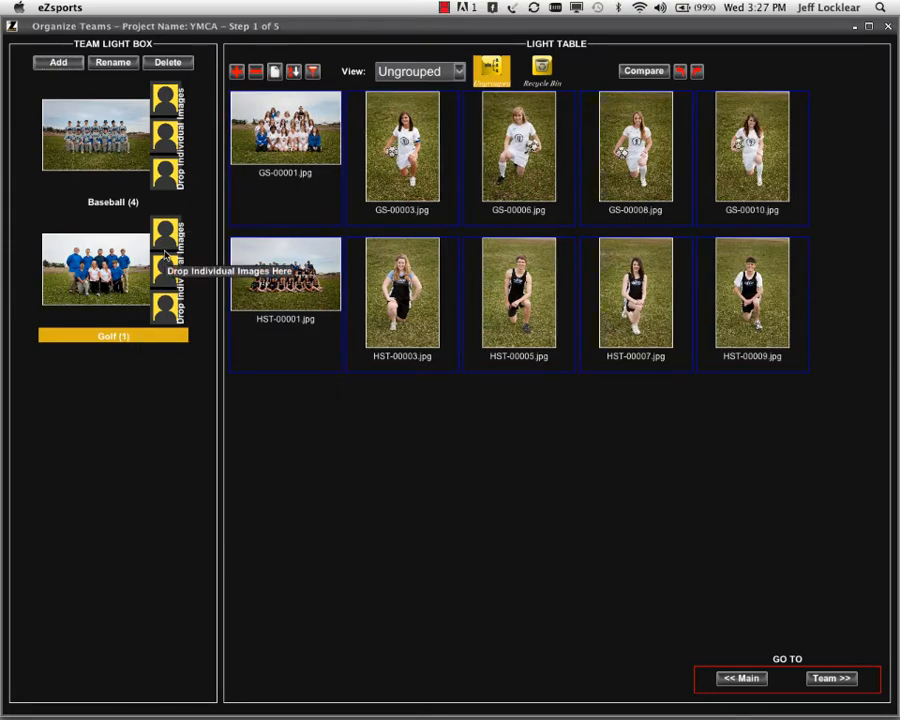
# Add a third team named Soccer, with GS-00001.jpg as team image and GS-00003, GS-00006, GS-00008 and GS-00010 as individual images.
pyautogui.click(76, 64)
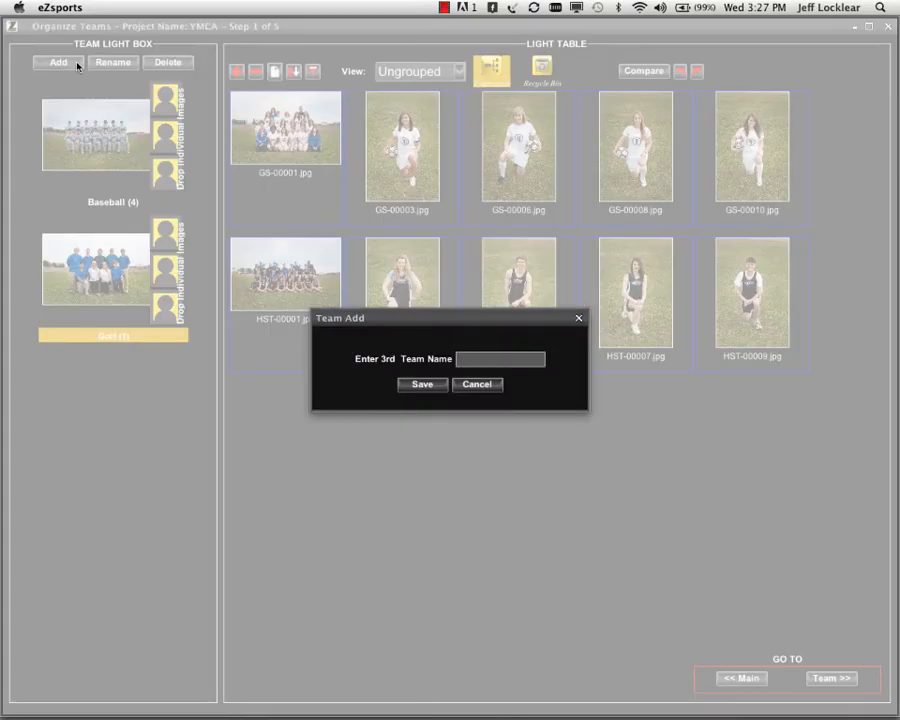
pyautogui.write('Soccer')
pyautogui.press('Return')
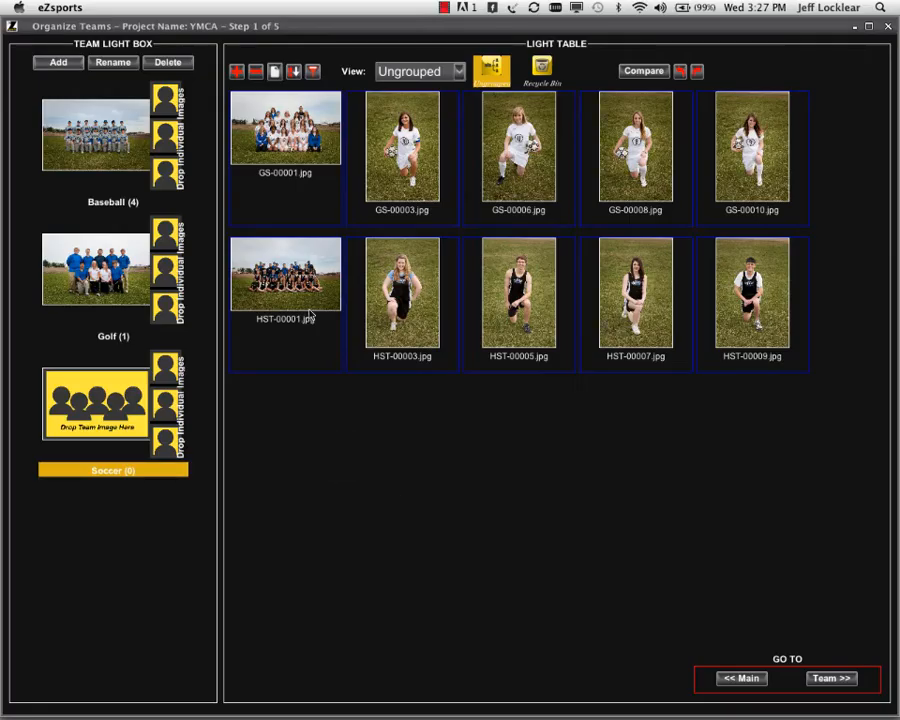
pyautogui.moveTo(315, 160); pyautogui.dragTo(94, 415)
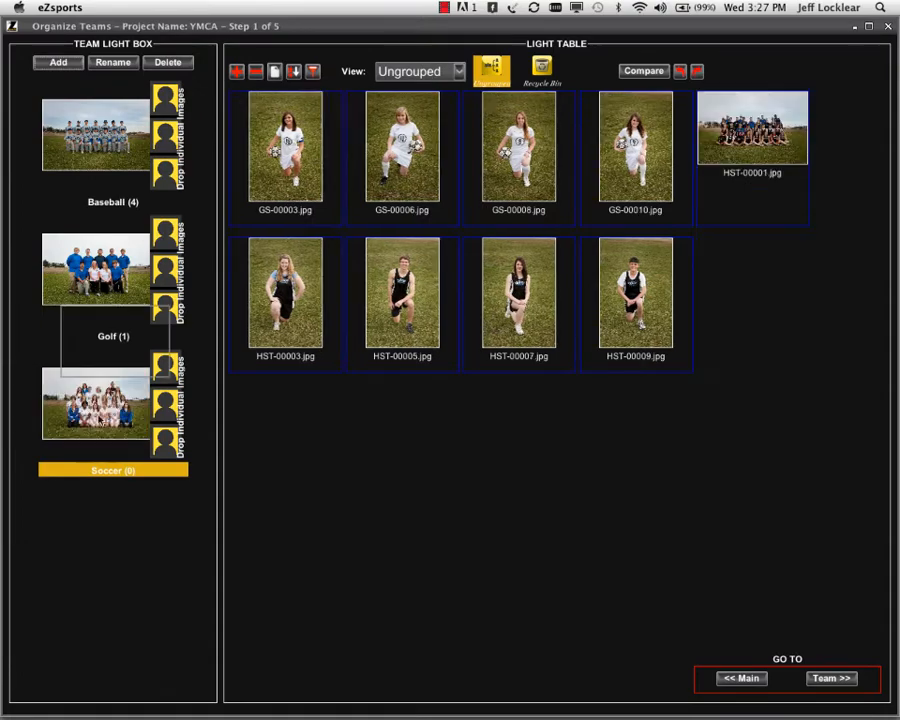
pyautogui.click(273, 182)
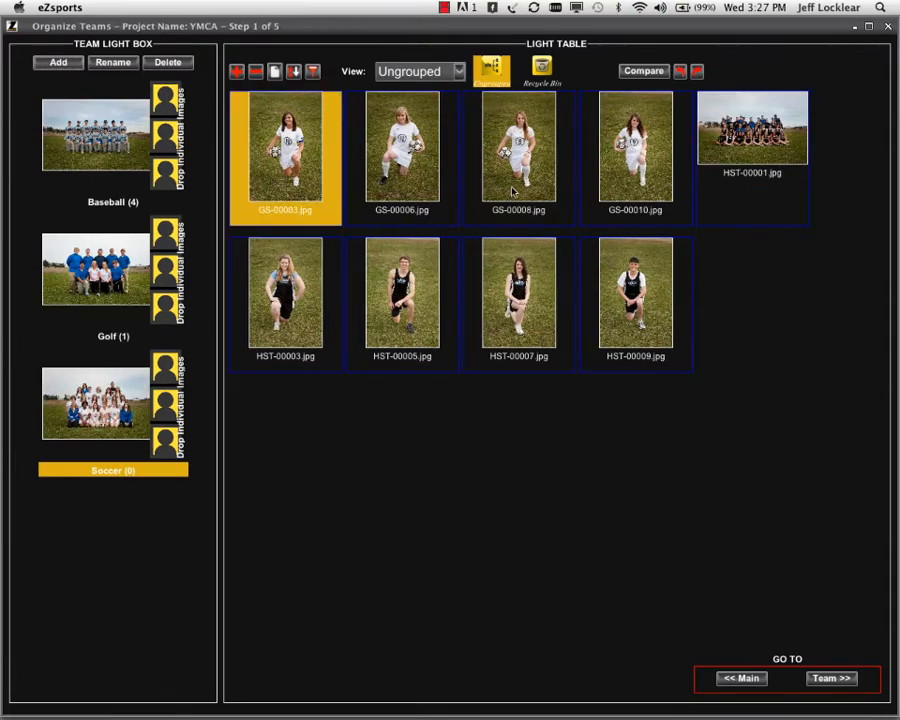
pyautogui.keyDown('shift'); pyautogui.click(617, 180); pyautogui.keyUp('shift')
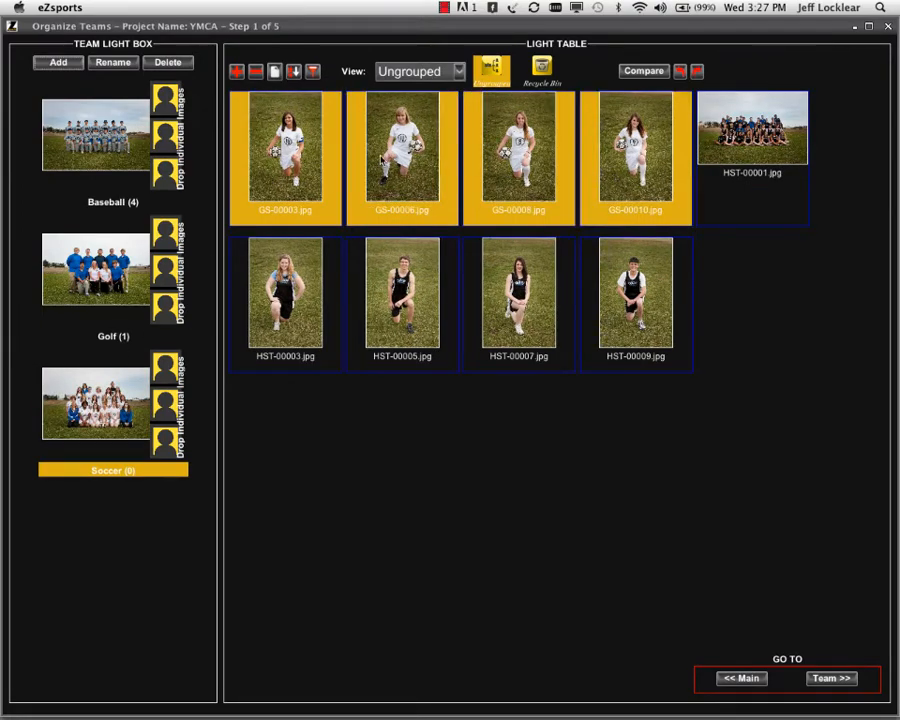
pyautogui.moveTo(298, 137); pyautogui.dragTo(165, 401)
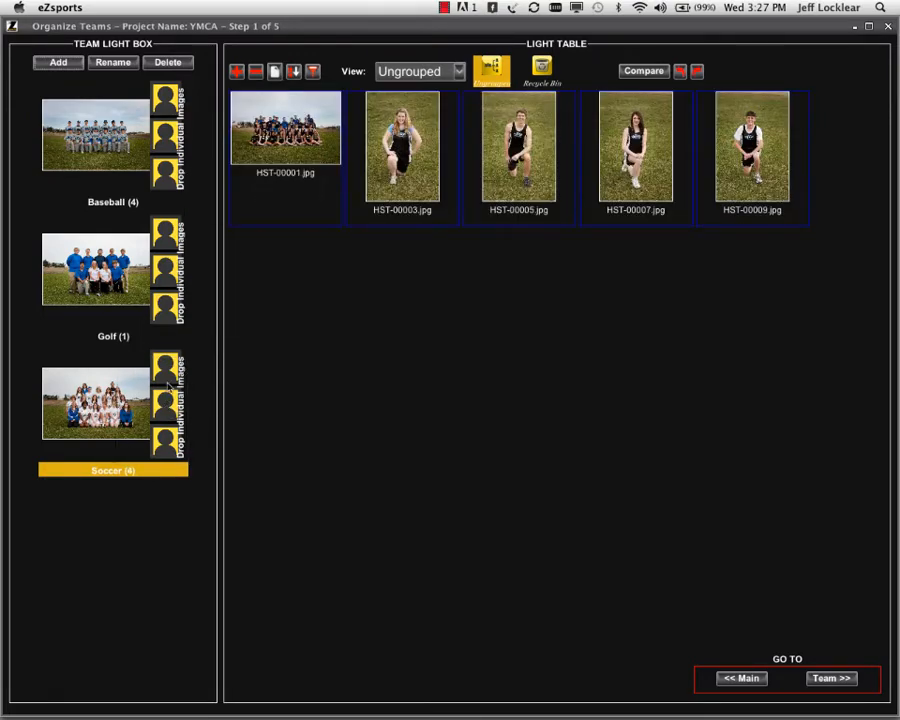
# Add a fourth team named Track, with HST-00001.jpg as team image and the four remaining HST photos as individual images.
pyautogui.click(76, 66)
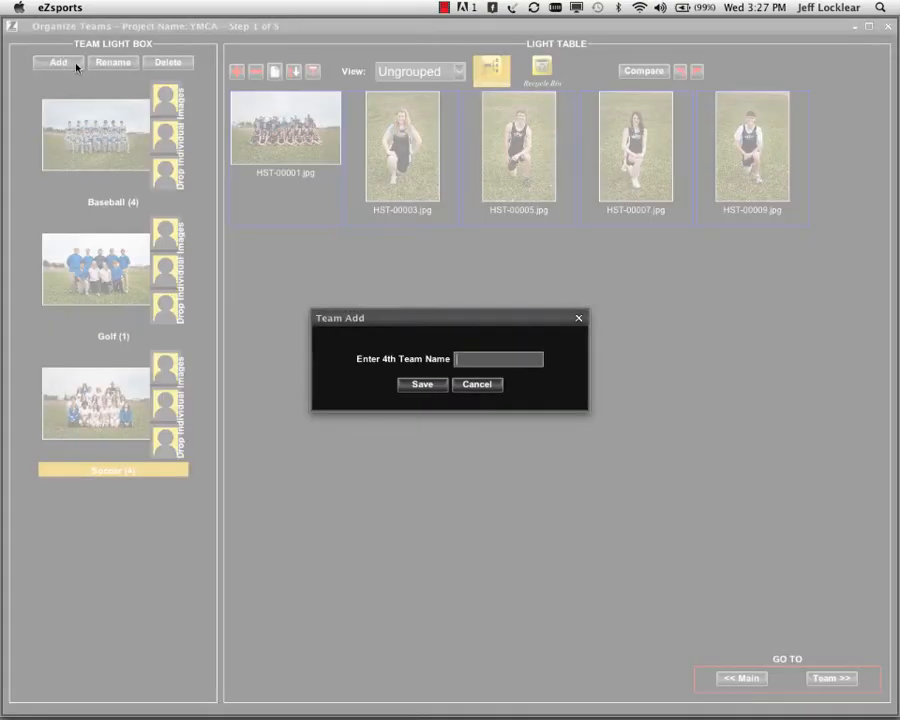
pyautogui.write('Track')
pyautogui.press('Return')
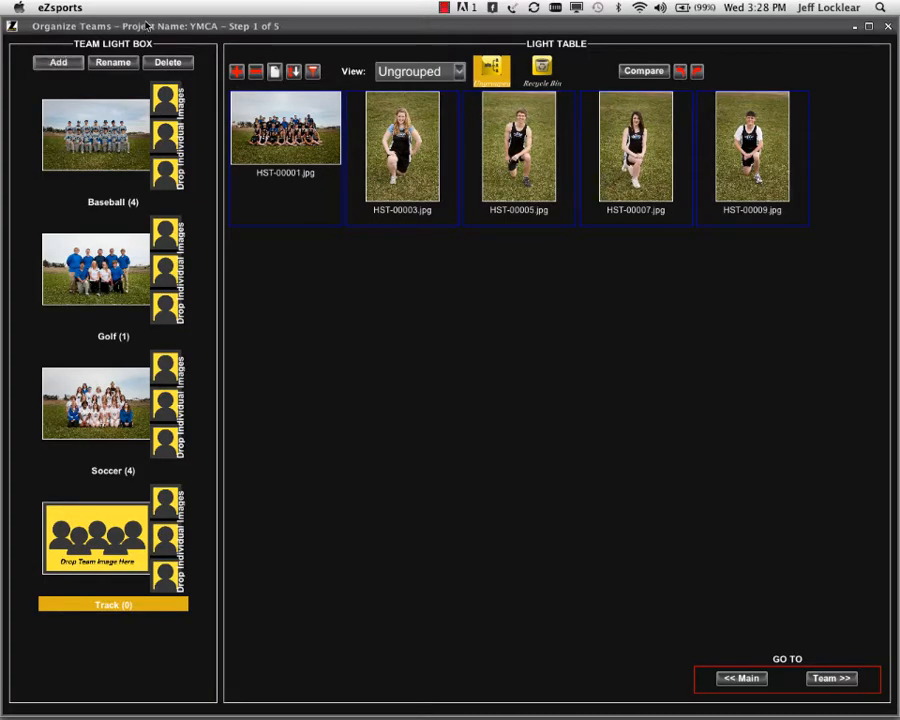
pyautogui.moveTo(283, 128); pyautogui.dragTo(94, 538)
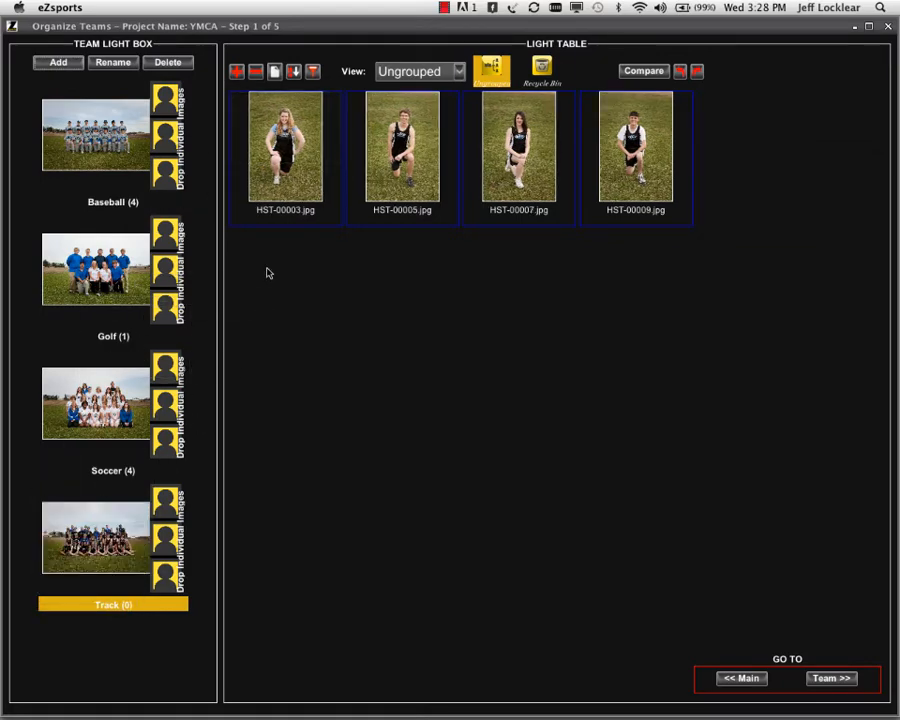
pyautogui.click(290, 182)
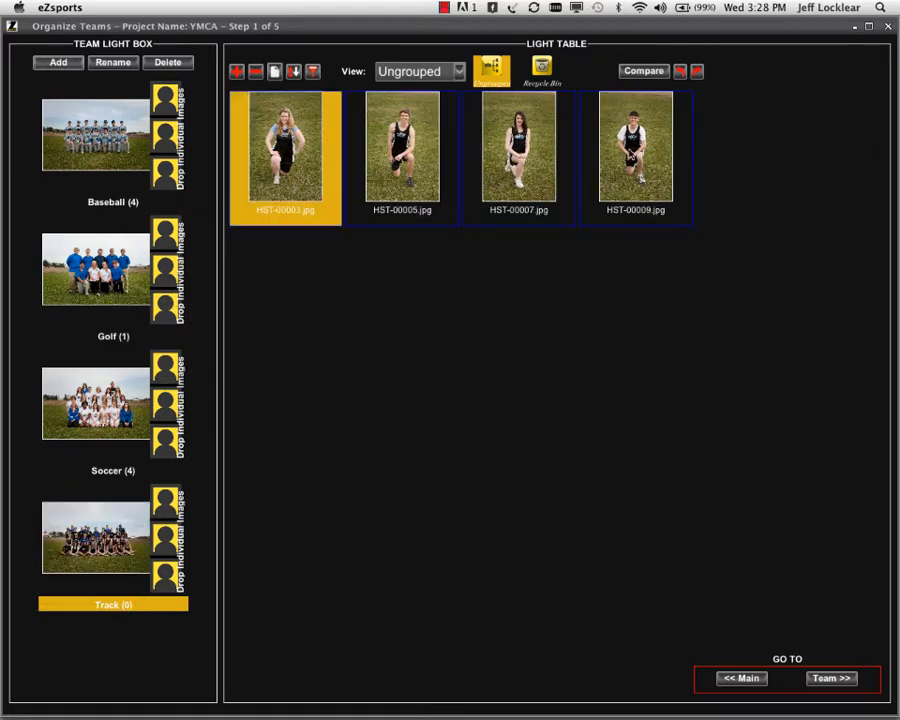
pyautogui.press('super+a')
pyautogui.moveTo(305, 138); pyautogui.dragTo(172, 553)
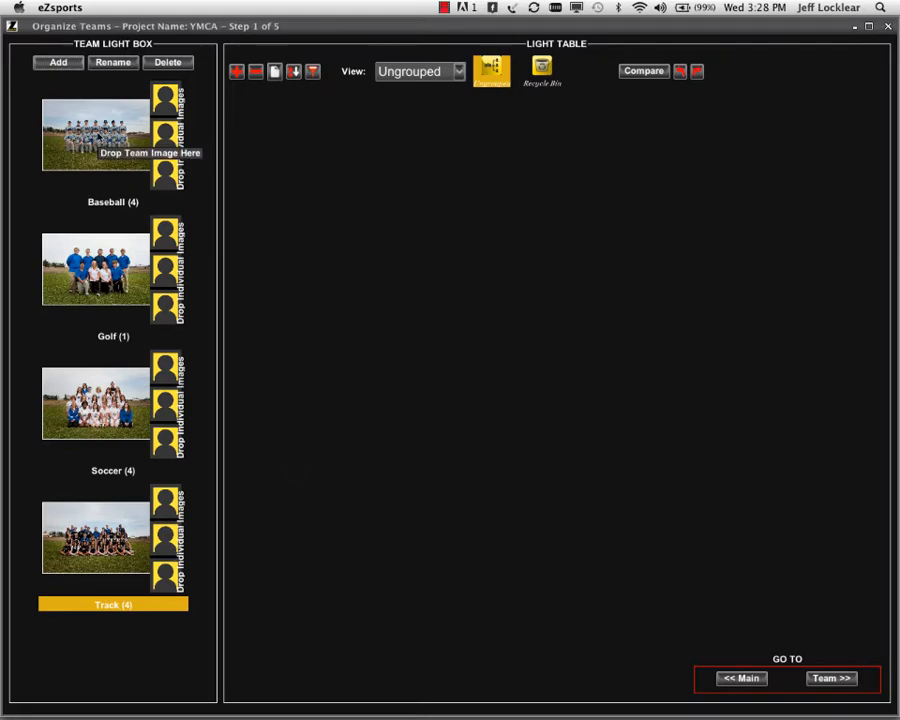
# Review the individual images assigned to the Baseball, Golf, Soccer and Track teams.
pyautogui.click(99, 137)
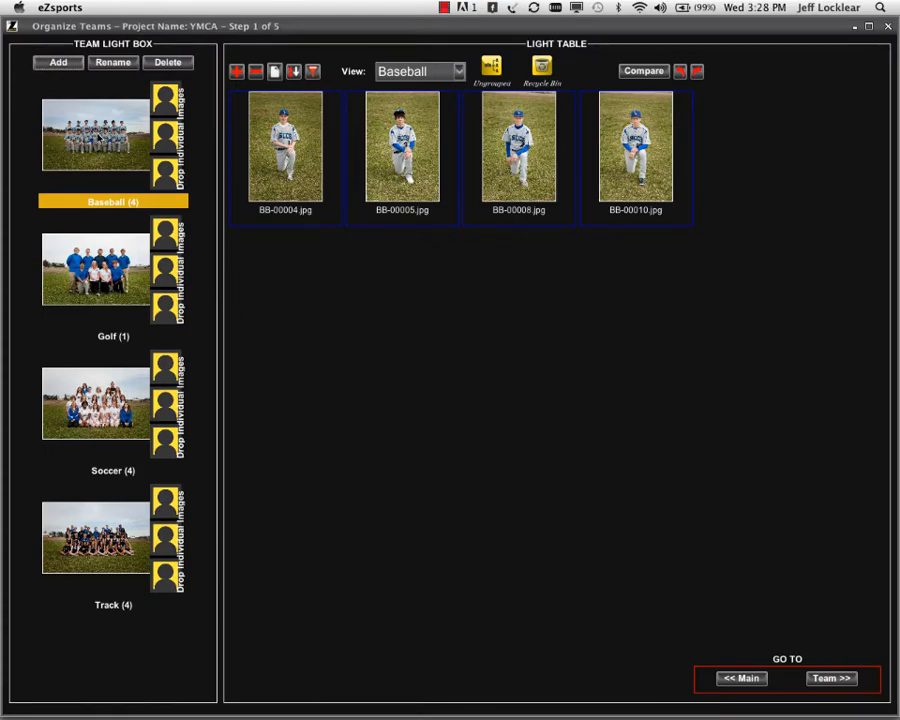
pyautogui.click(96, 266)
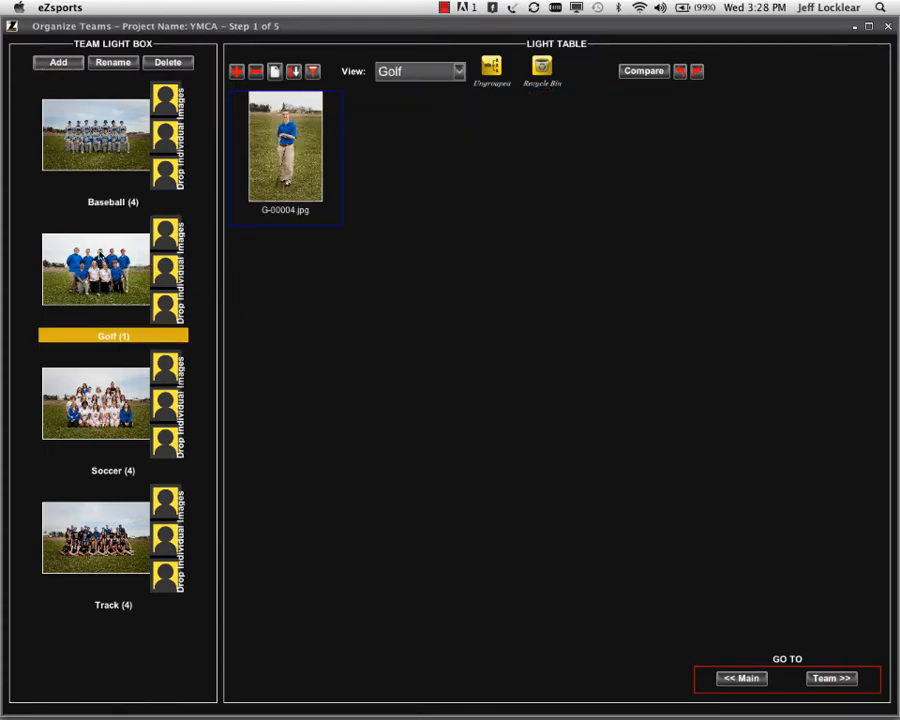
pyautogui.click(97, 402)
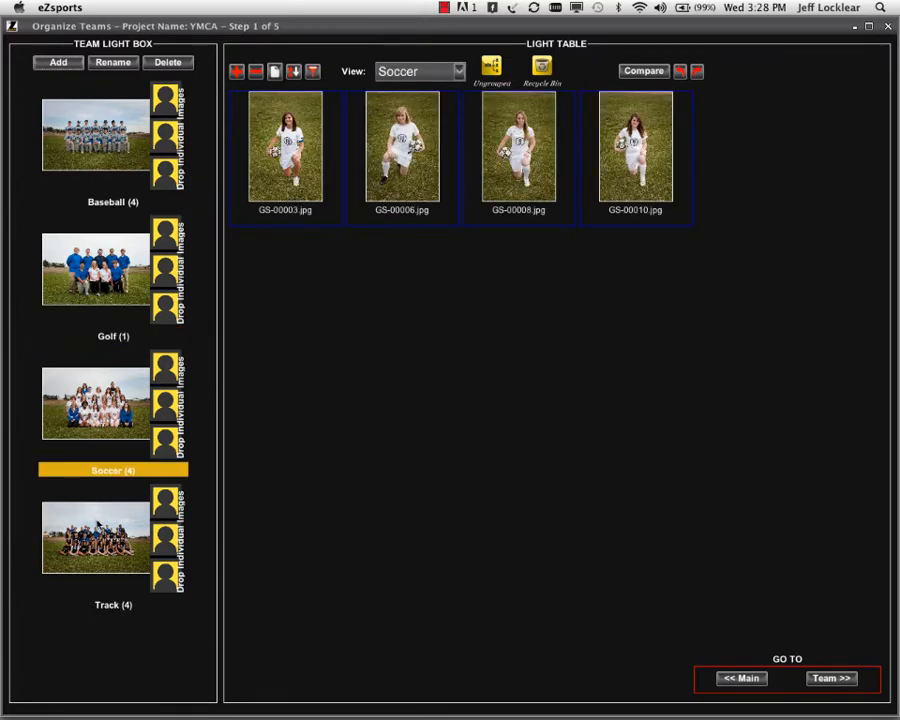
pyautogui.click(98, 524)
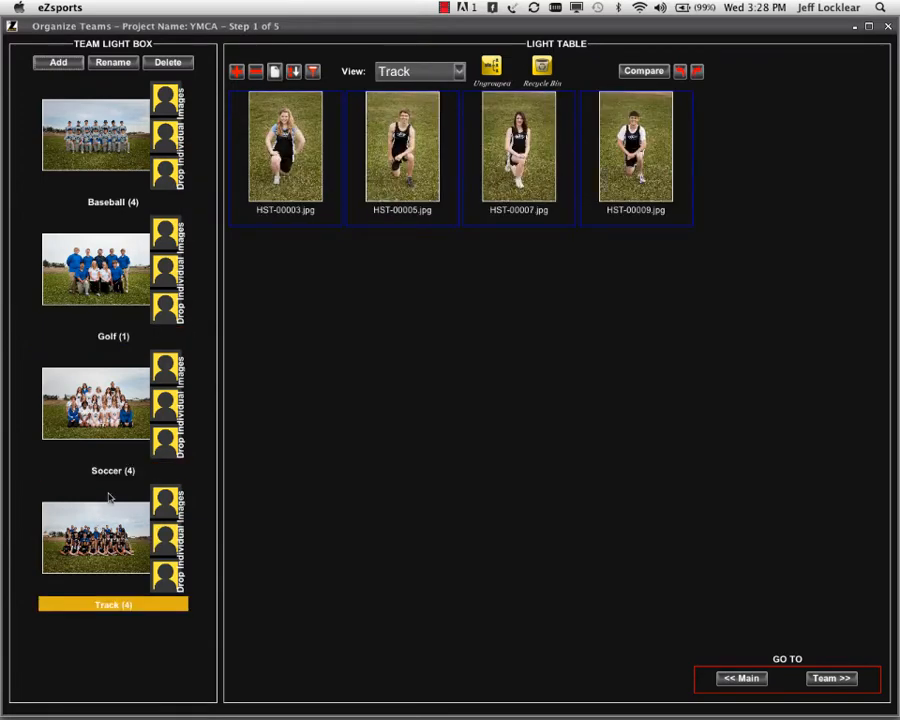
# Move HST-00009.jpg from the Track team to the ungrouped images and display the Ungrouped view.
pyautogui.click(645, 176)
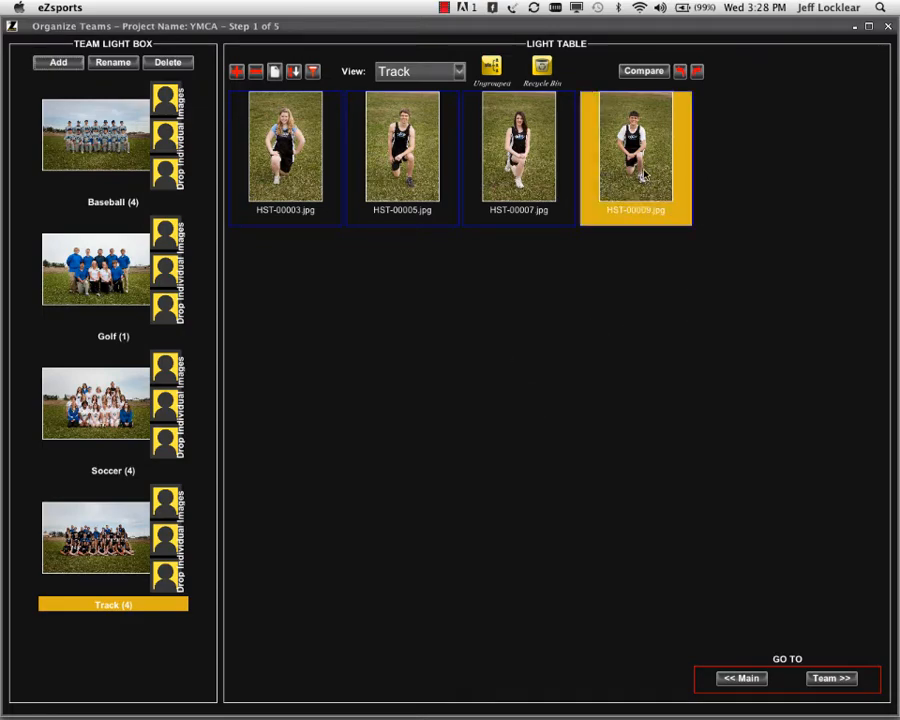
pyautogui.moveTo(645, 176); pyautogui.dragTo(494, 70)
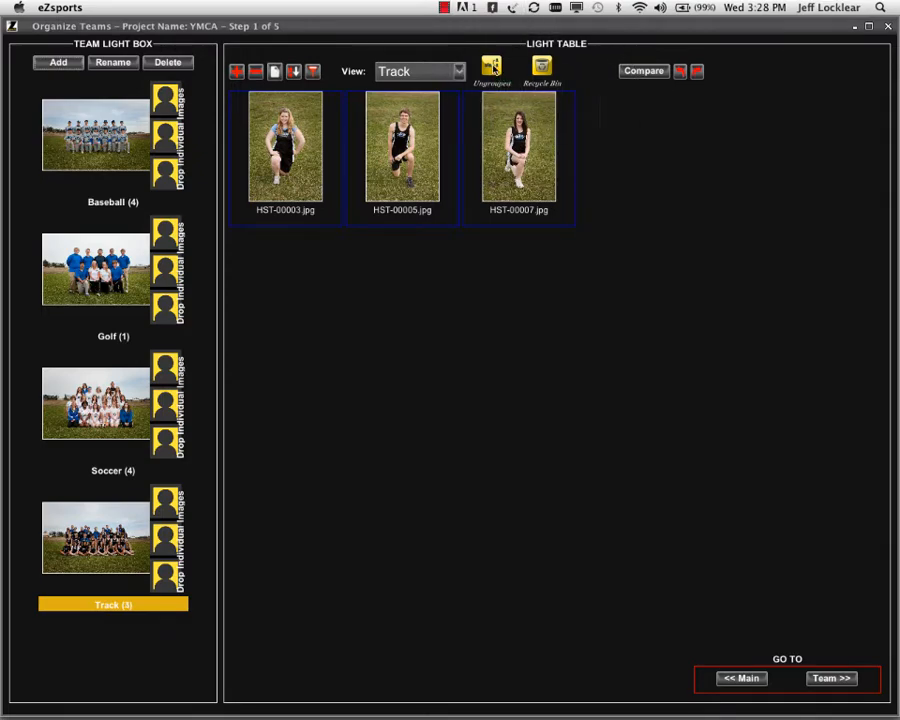
pyautogui.click(458, 70)
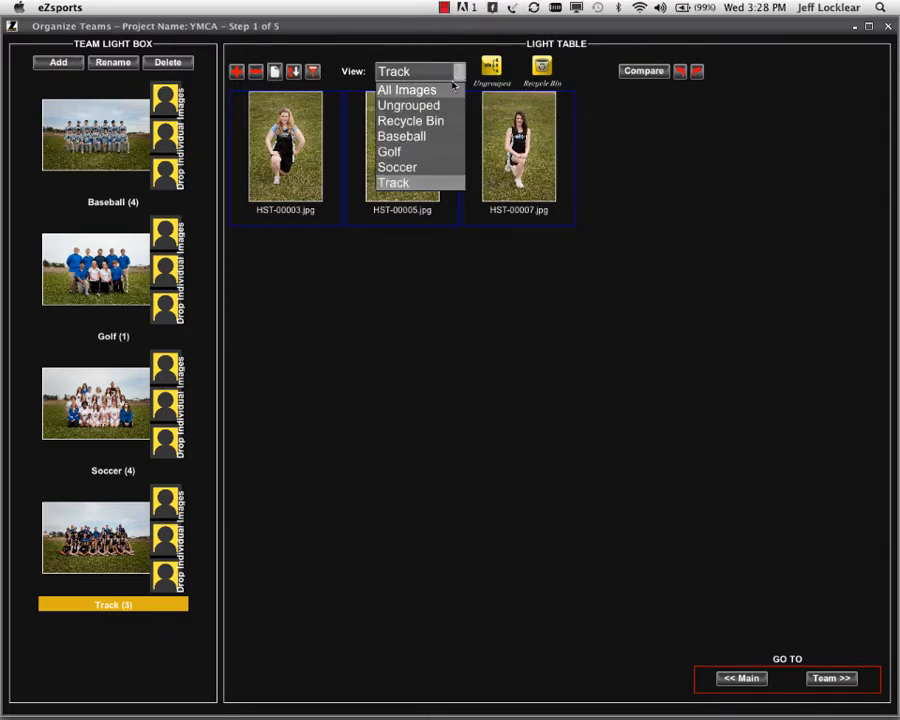
pyautogui.click(444, 107)
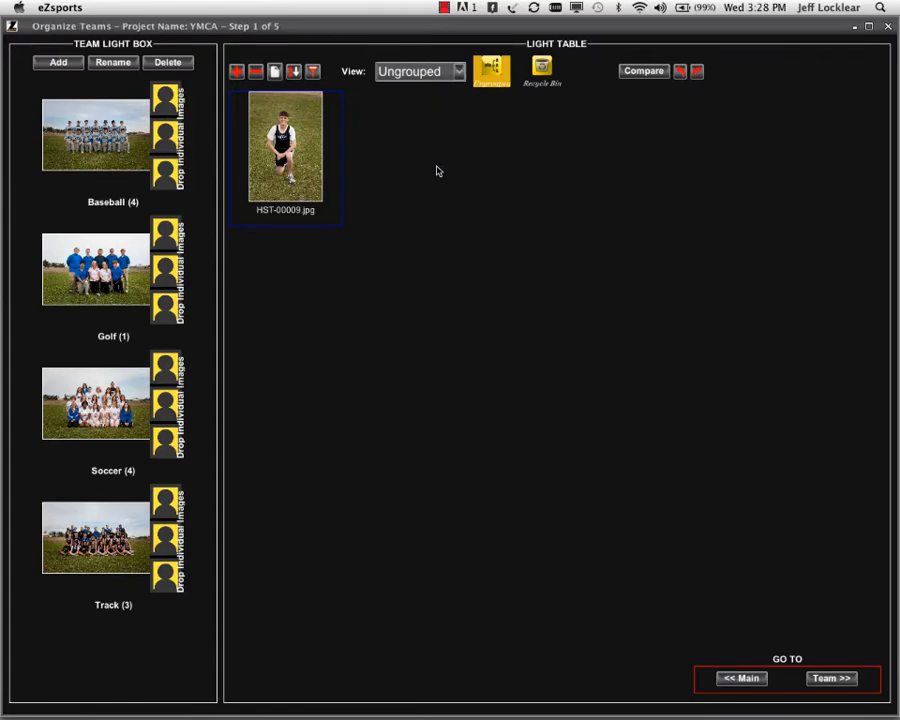
# Place the ungrouped HST-00009.jpg in the Baseball team and move it from there back to Track's individual images.
pyautogui.moveTo(285, 145); pyautogui.dragTo(100, 102)
pyautogui.click(116, 145)
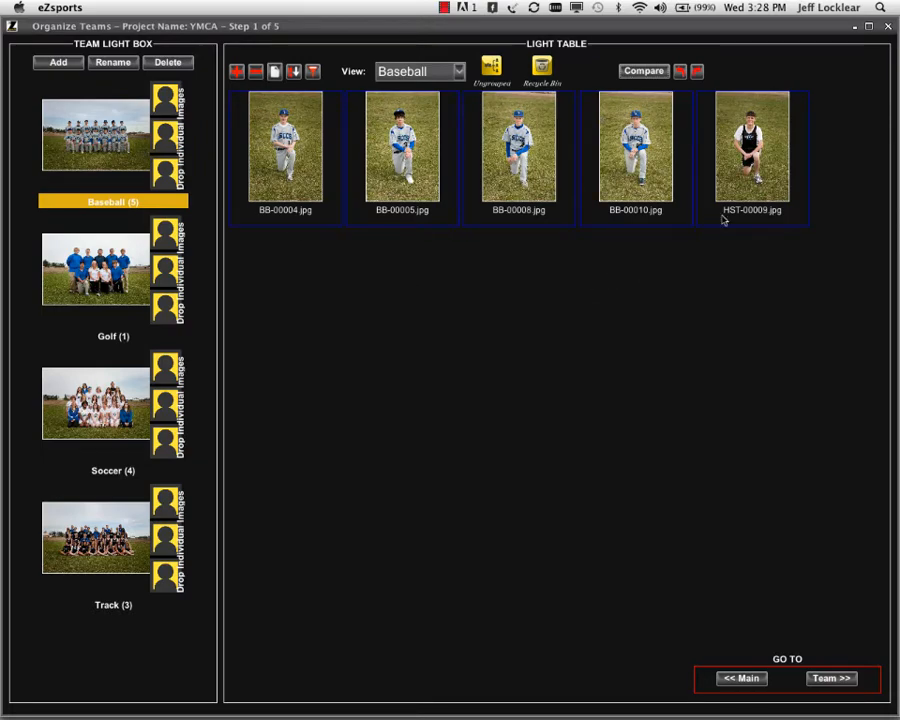
pyautogui.moveTo(724, 220); pyautogui.dragTo(170, 552)
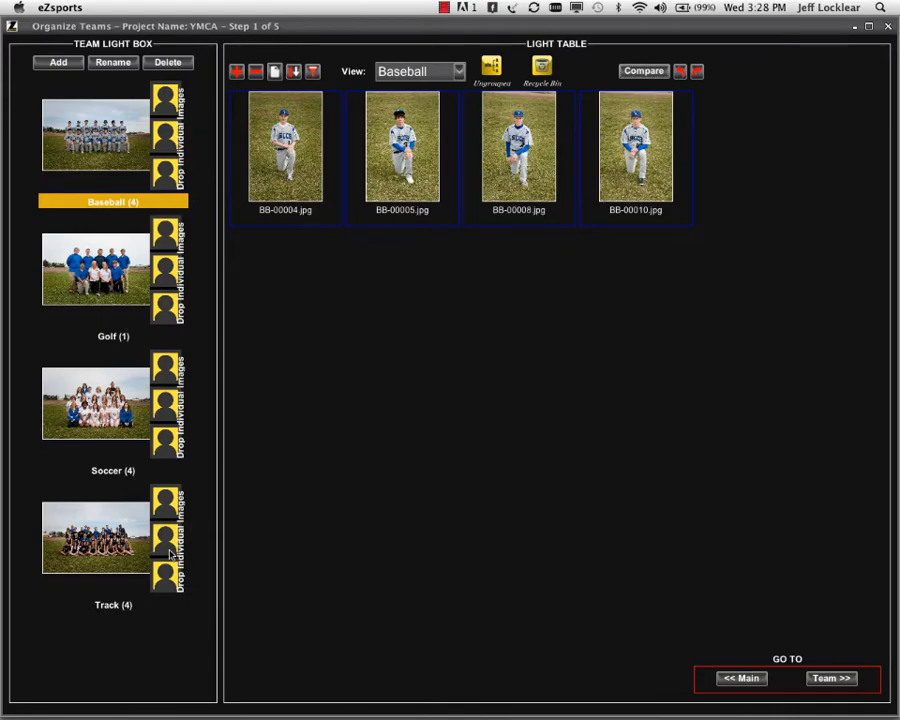
pyautogui.click(130, 545)
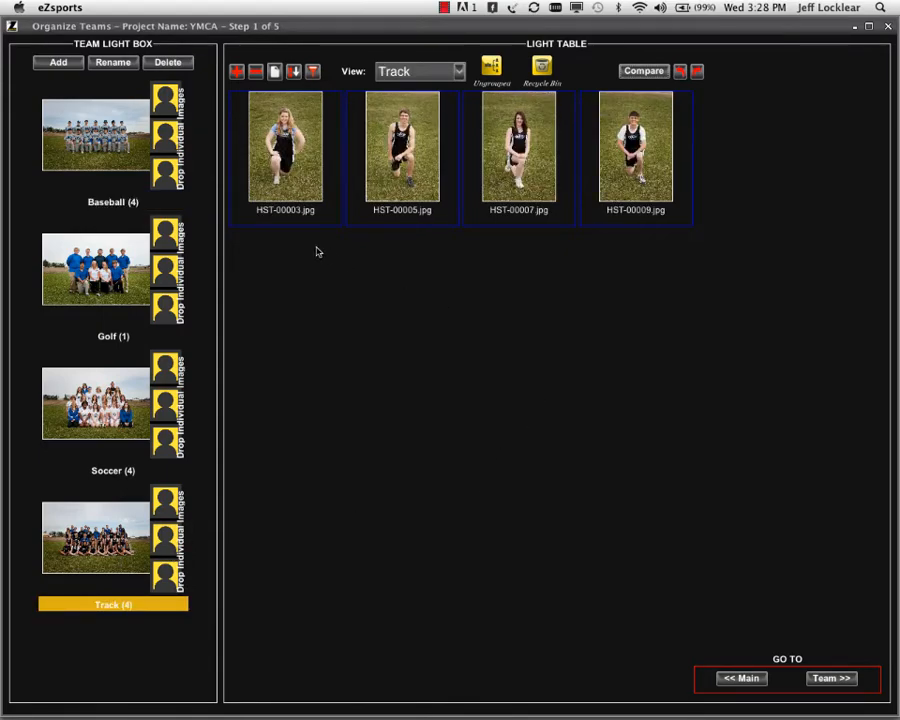
pyautogui.click(236, 72)
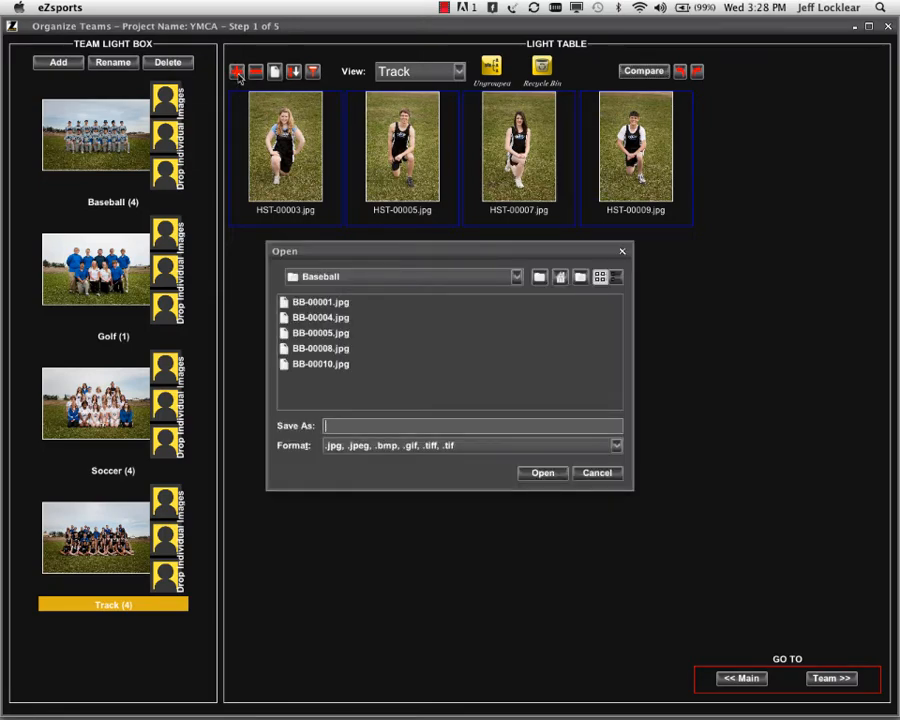
pyautogui.click(516, 277)
pyautogui.click(516, 280)
pyautogui.click(538, 278)
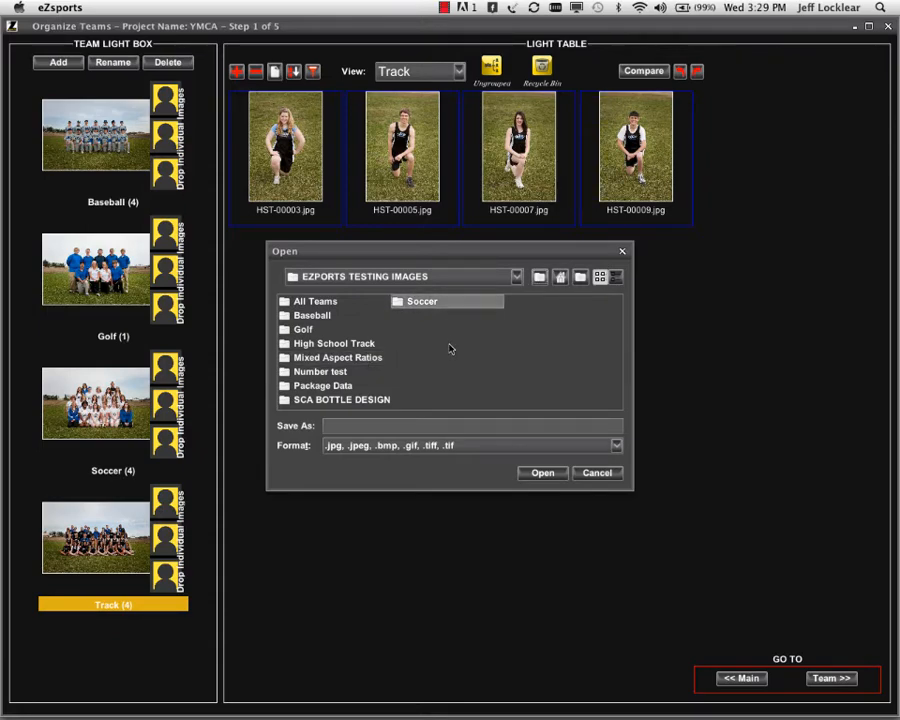
pyautogui.click(594, 475)
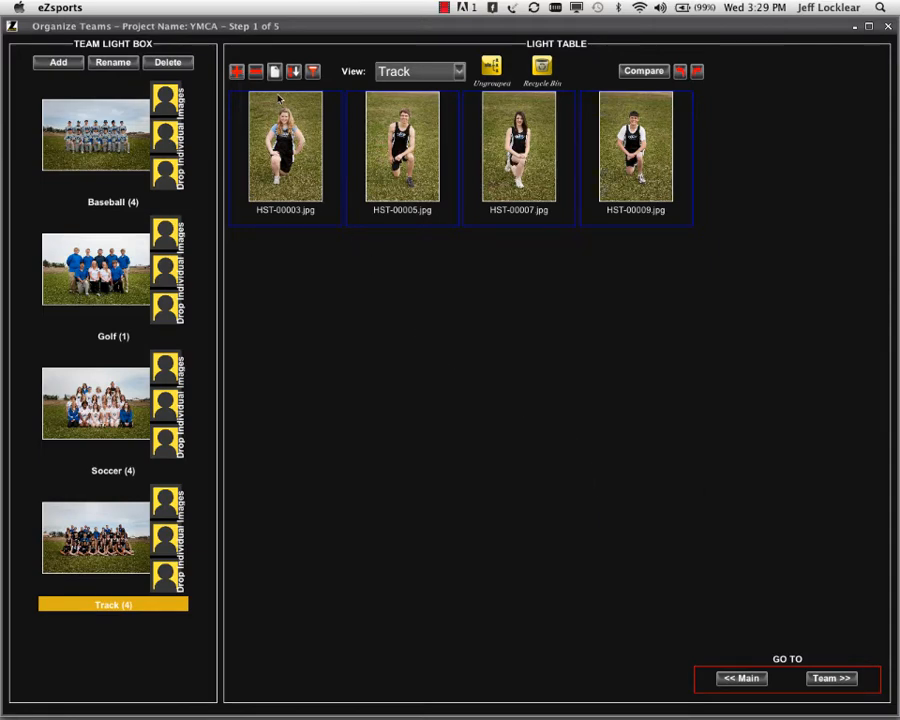
# Open Track's HST-00003.jpg in Photoshop as the external editor, close it there without edits and finish the image editing.
pyautogui.click(280, 143)
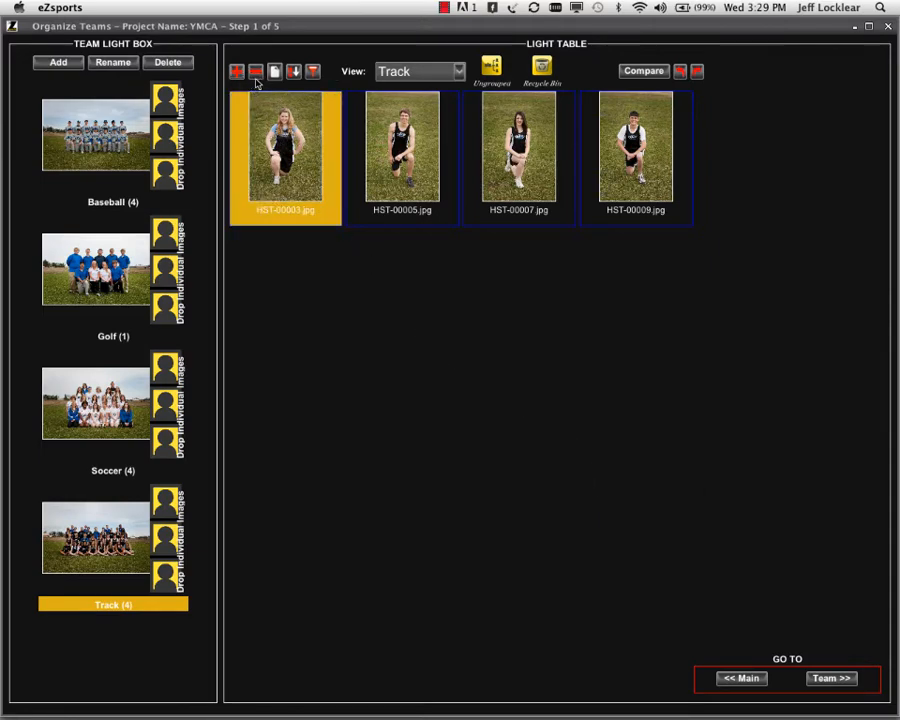
pyautogui.click(293, 72)
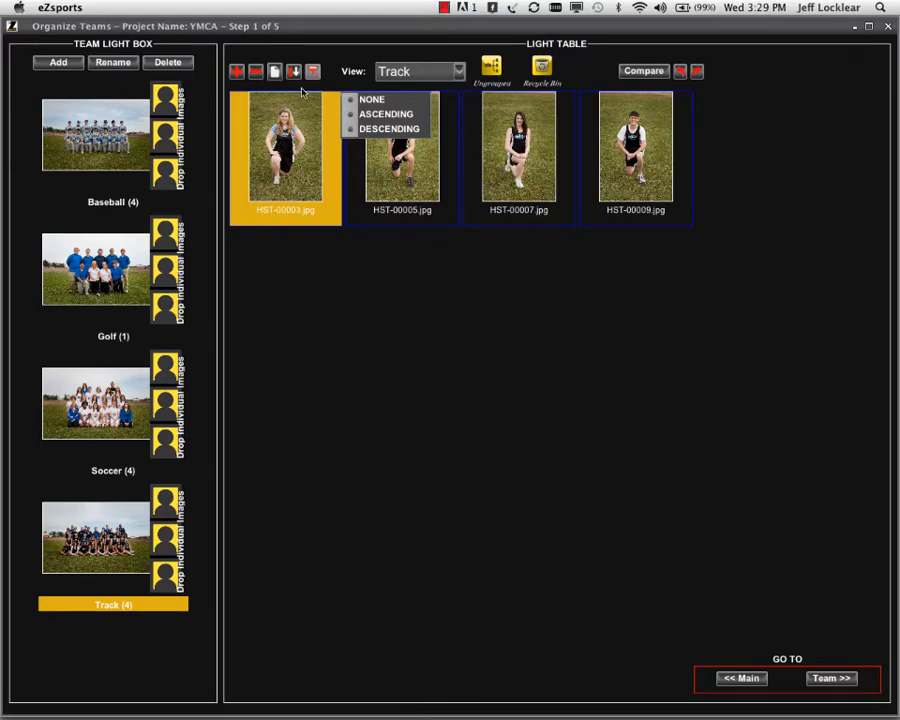
pyautogui.click(285, 114)
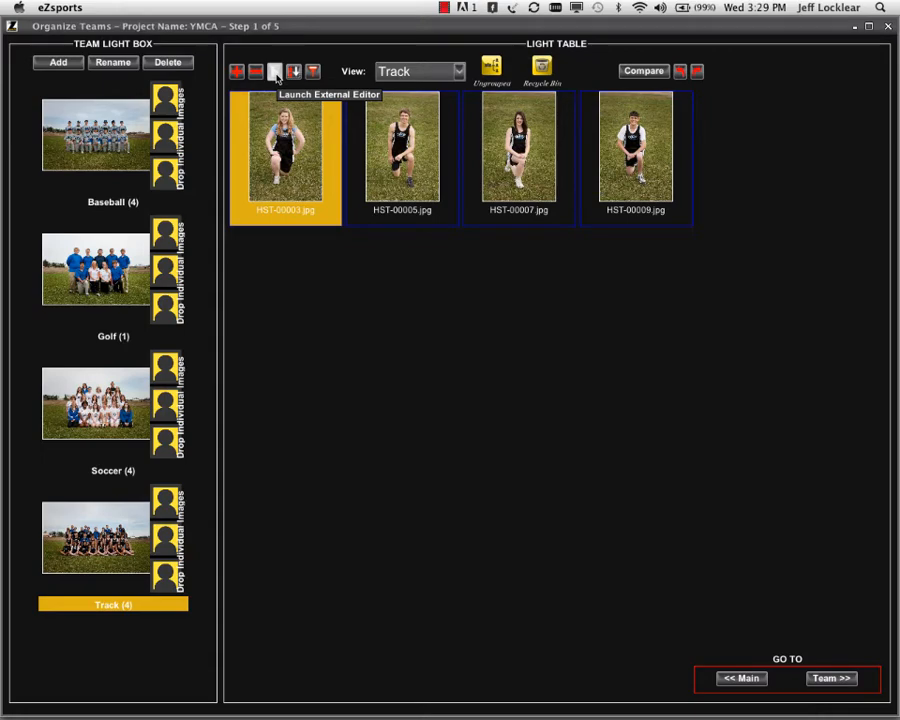
pyautogui.click(275, 73)
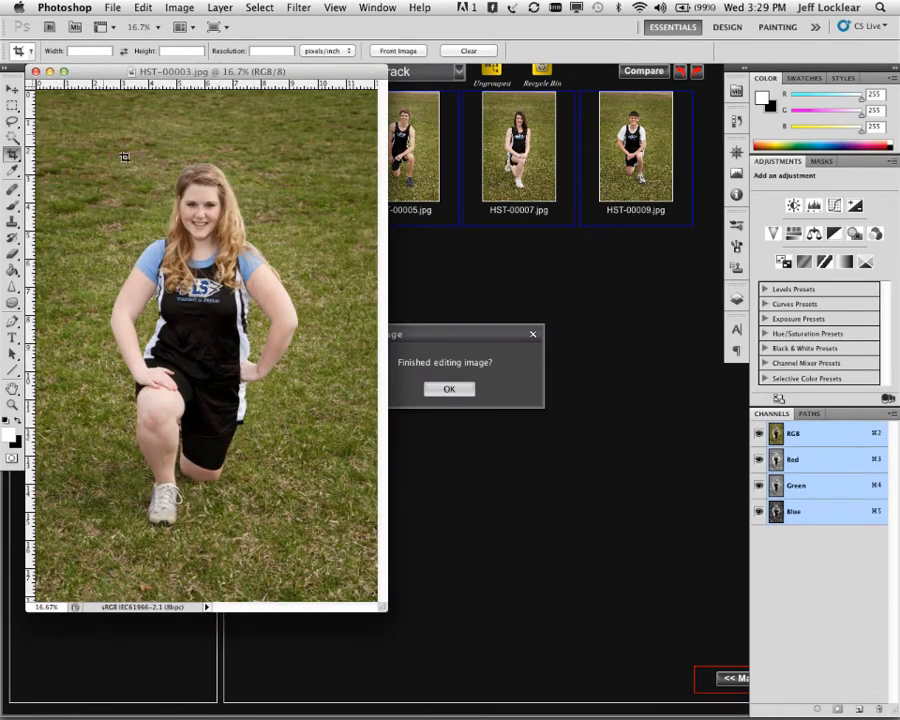
pyautogui.click(35, 71)
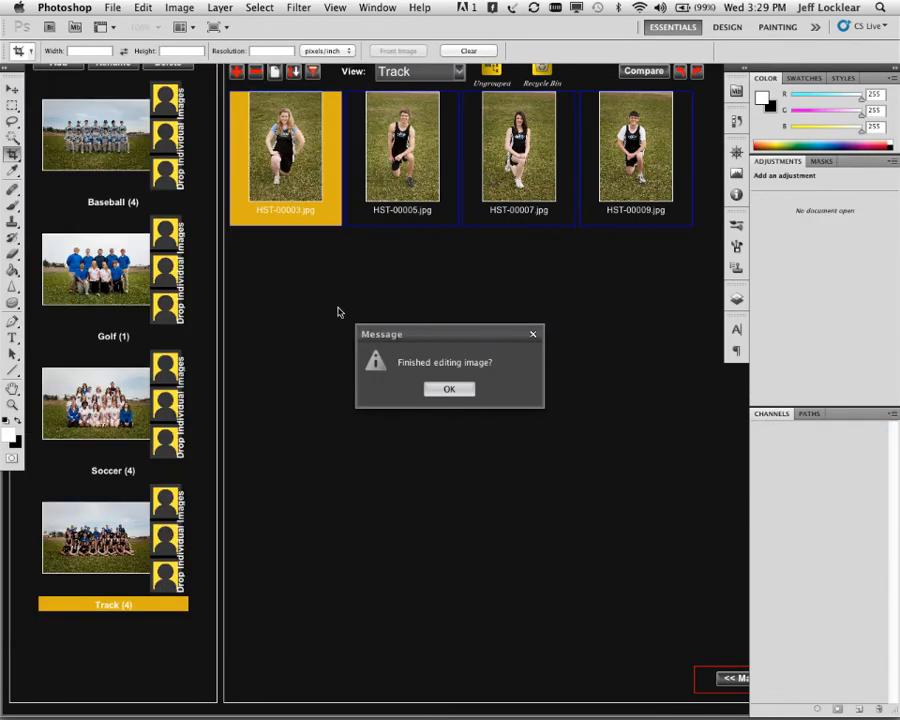
pyautogui.click(466, 390)
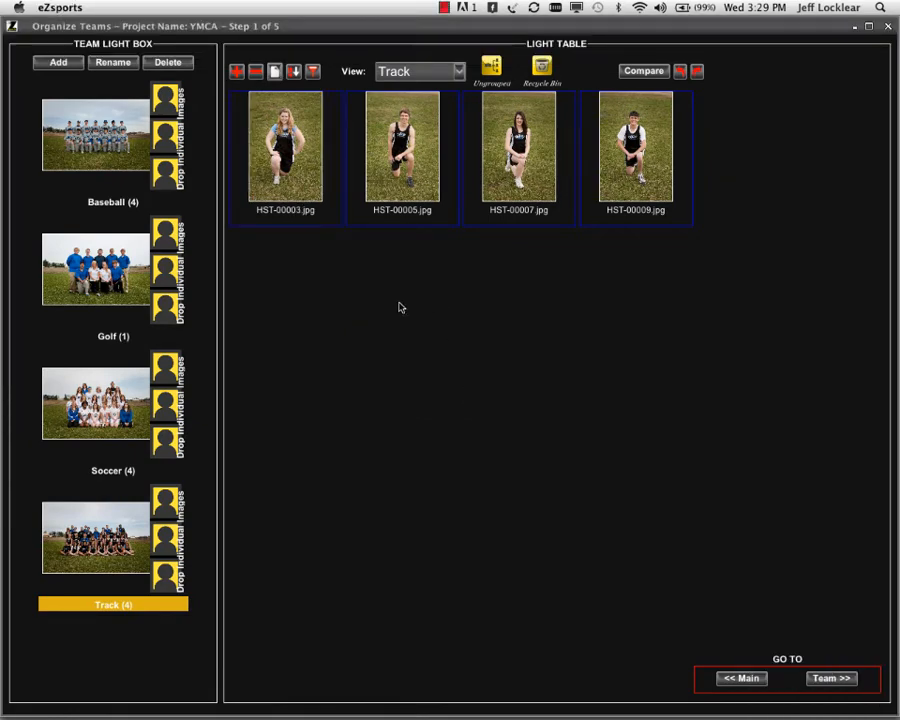
# Inspect HST-00003.jpg enlarged in high resolution, zoomed in on the face, and return to organizing the teams.
pyautogui.click(295, 168)
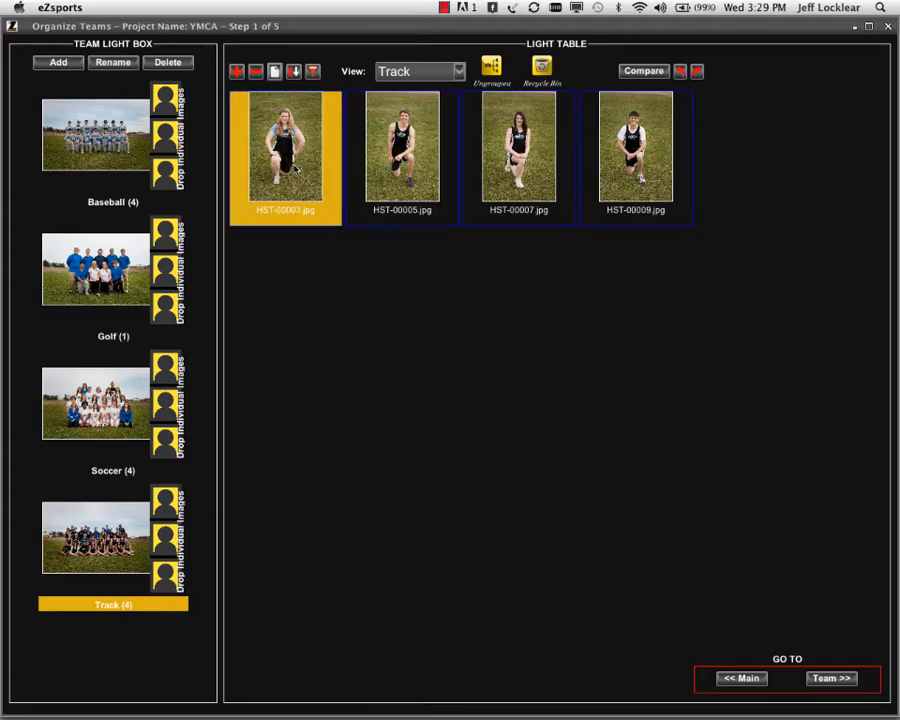
pyautogui.doubleClick(295, 168)
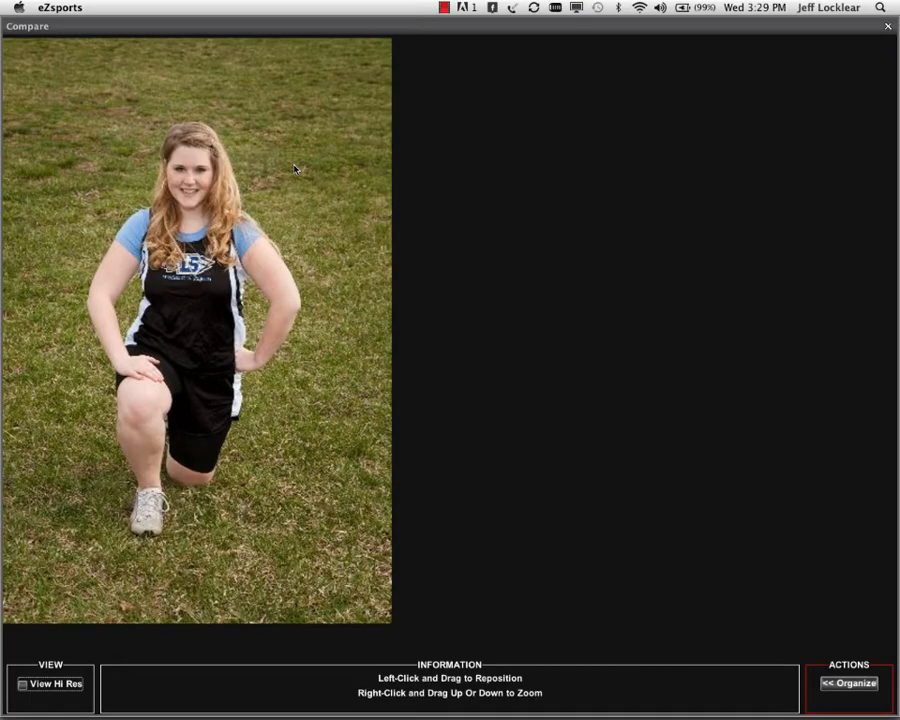
pyautogui.click(22, 684)
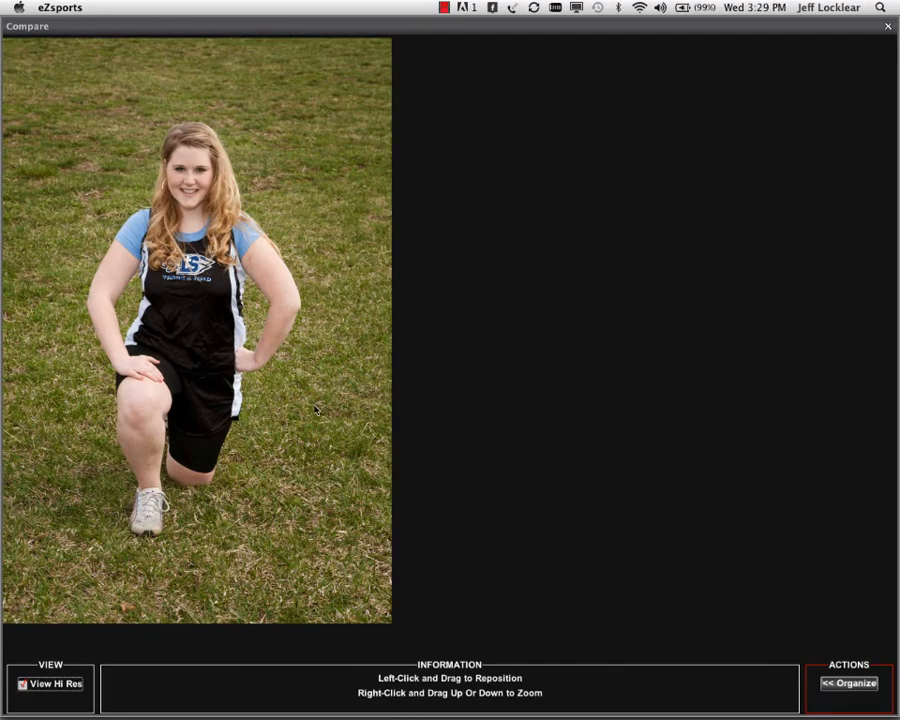
pyautogui.moveTo(313, 420); pyautogui.dragTo(313, 470)
pyautogui.moveTo(315, 396); pyautogui.dragTo(239, 382)
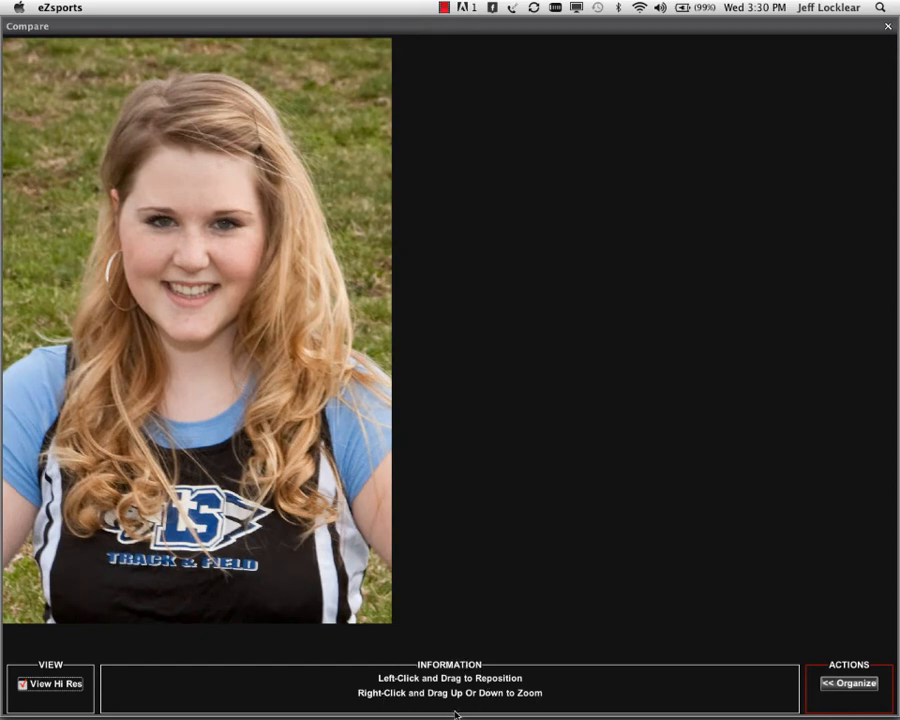
pyautogui.click(850, 683)
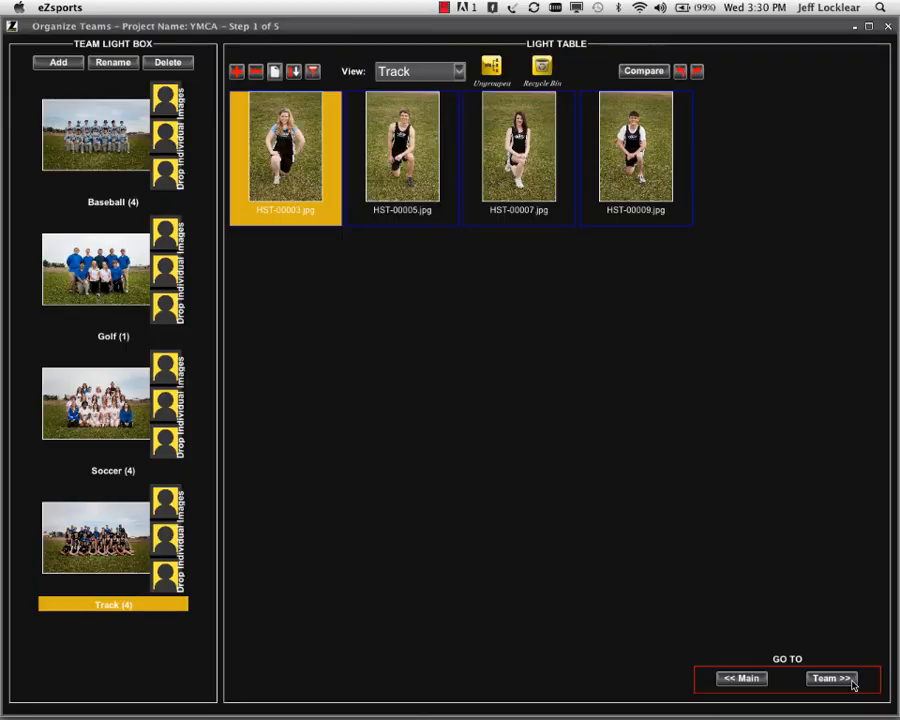
# Compare HST-00003.jpg and HST-00005.jpg side by side, zoomed in and in high resolution, and return to organizing the teams.
pyautogui.keyDown('shift'); pyautogui.click(418, 181); pyautogui.keyUp('shift')
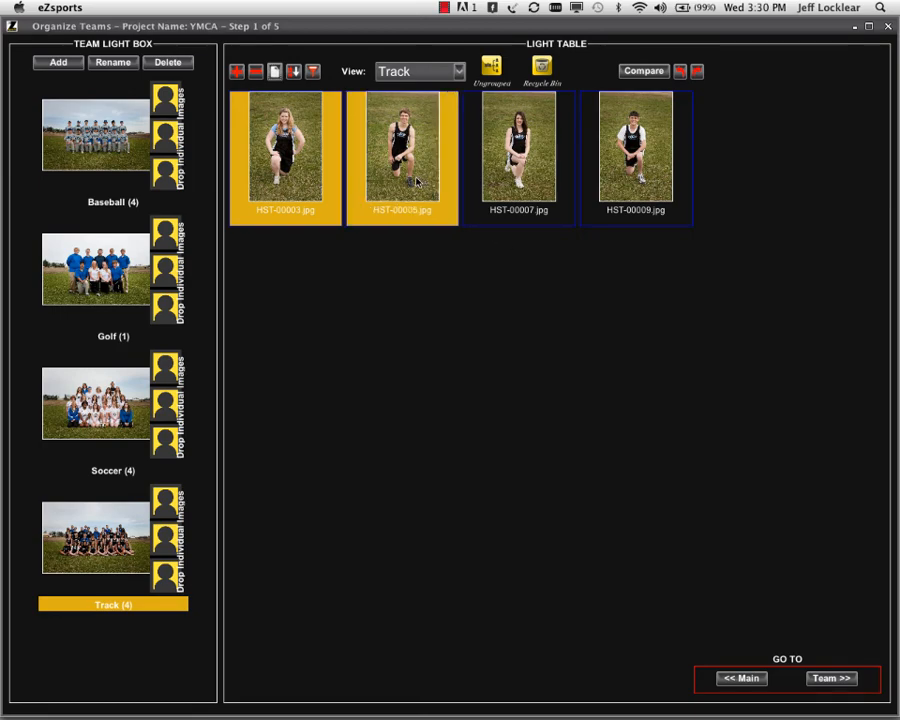
pyautogui.click(631, 75)
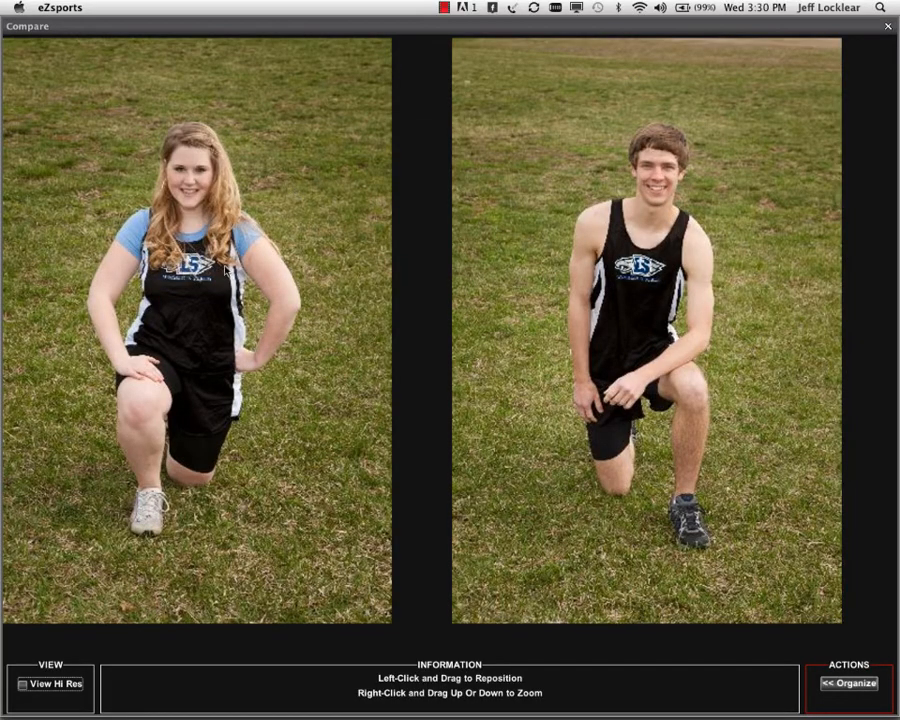
pyautogui.moveTo(226, 267); pyautogui.dragTo(242, 318)
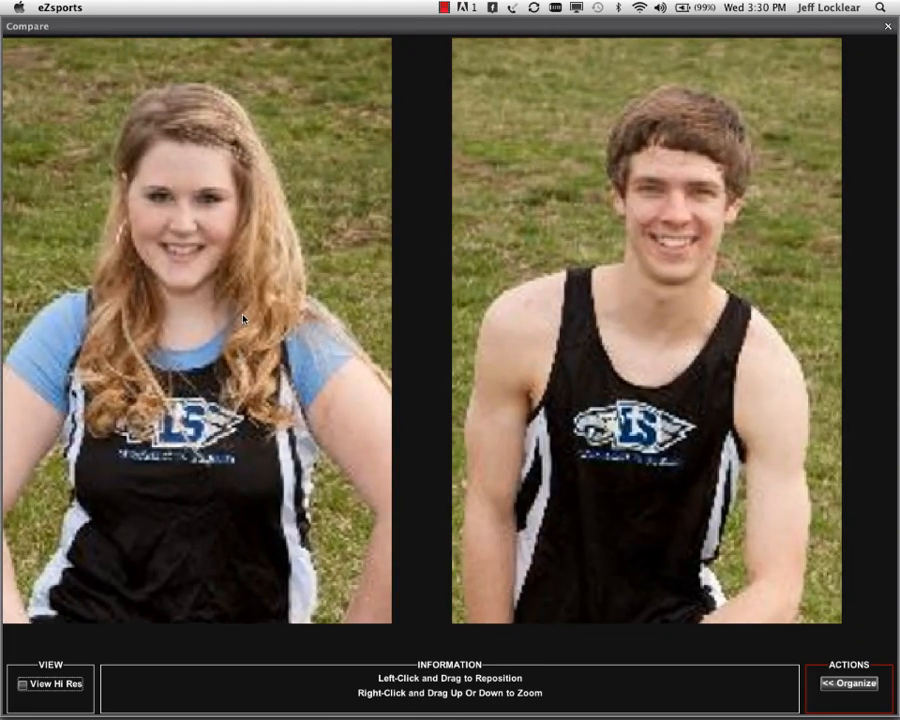
pyautogui.click(22, 685)
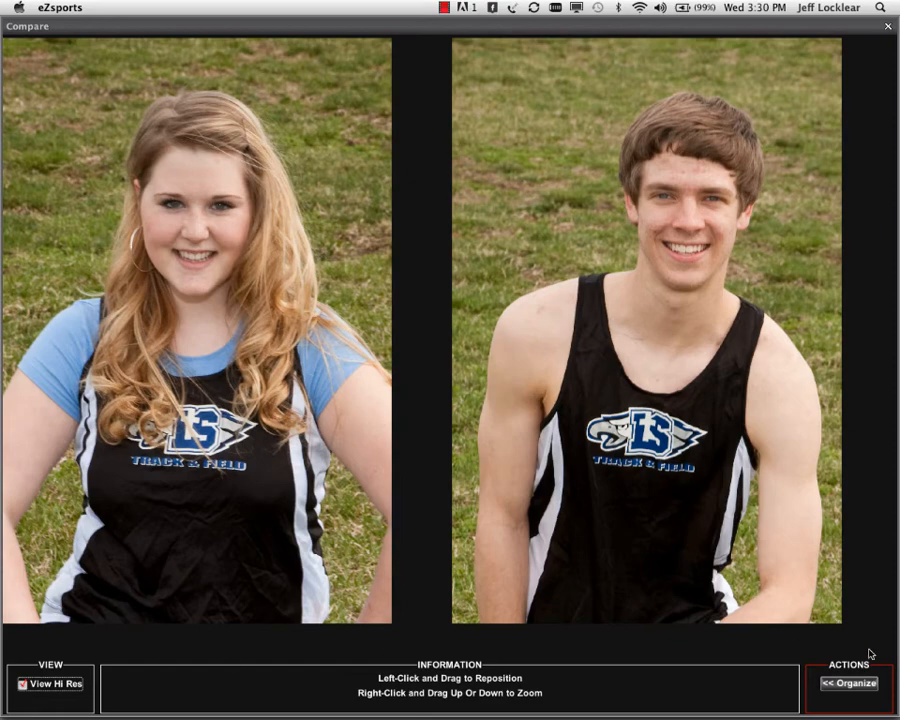
pyautogui.rightClick(787, 534)
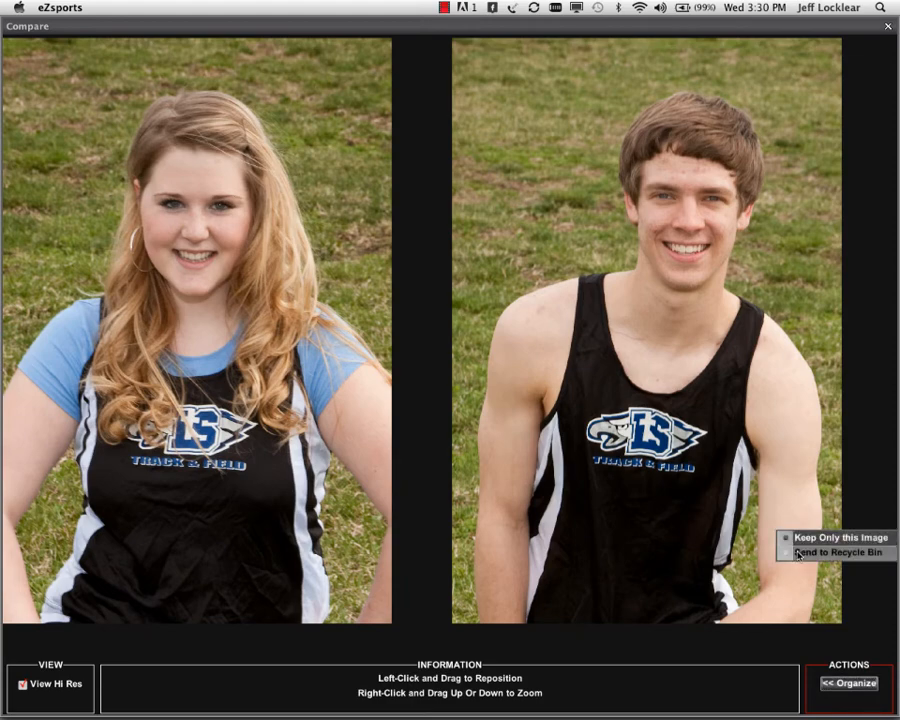
pyautogui.click(727, 552)
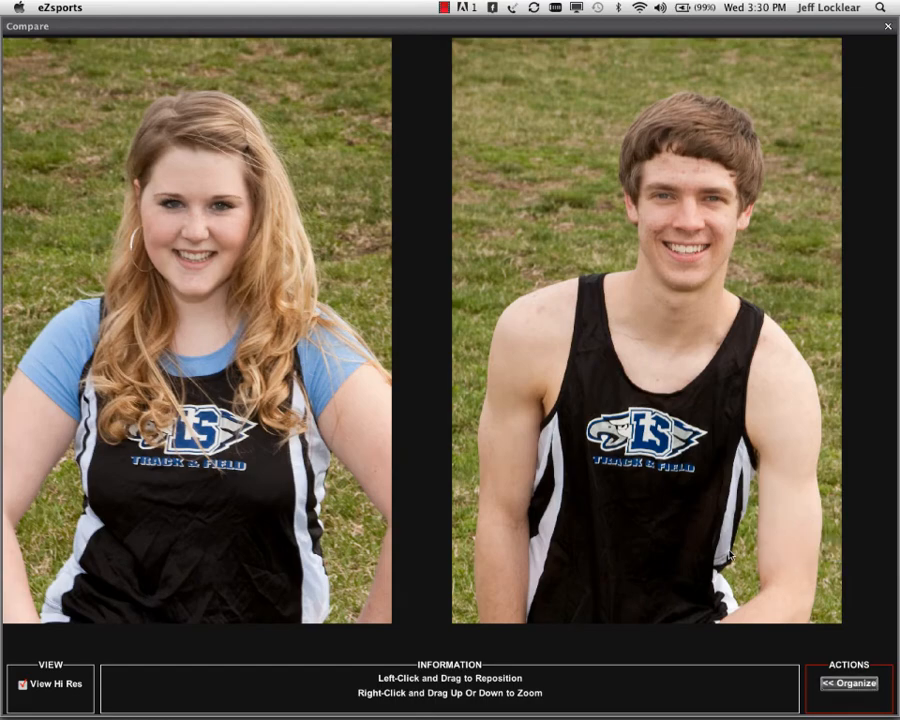
pyautogui.click(852, 686)
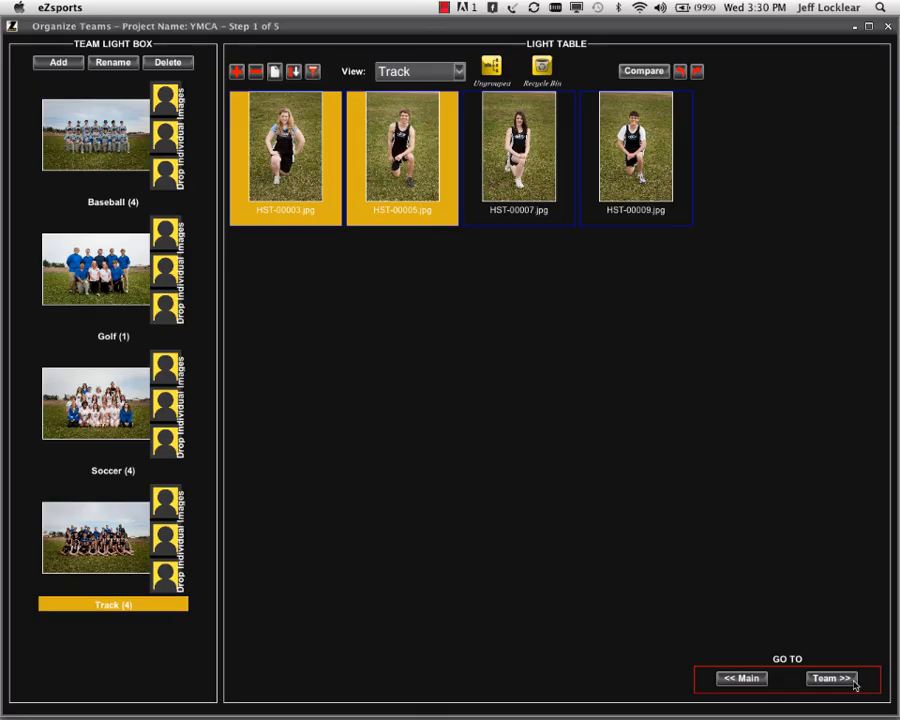
# Switch the light table through the Baseball, Golf, Track and Ungrouped views to check which images each contains.
pyautogui.click(664, 188)
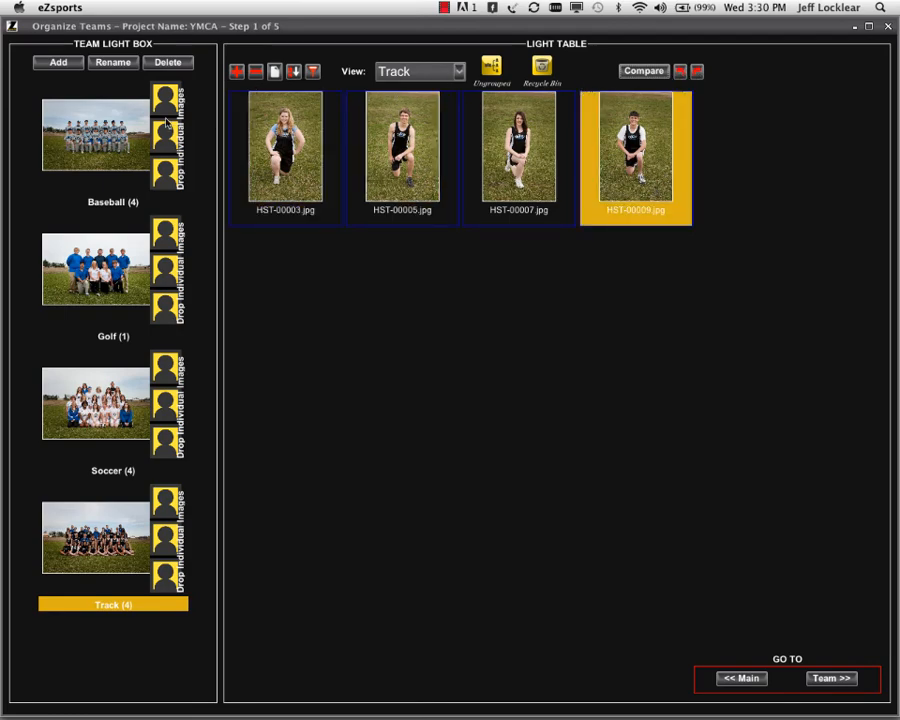
pyautogui.click(113, 202)
pyautogui.click(109, 262)
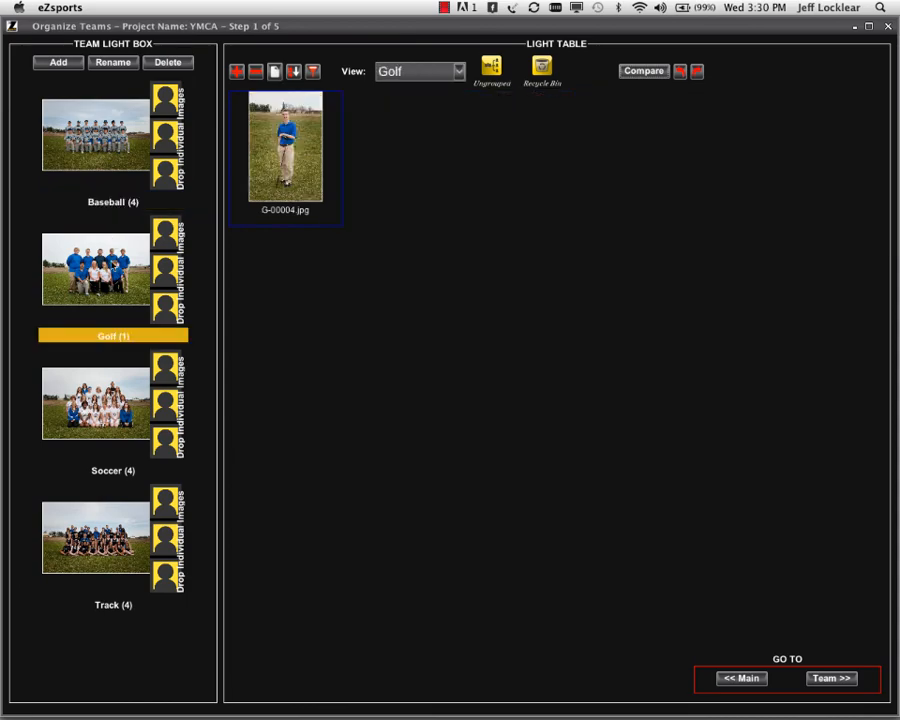
pyautogui.click(458, 71)
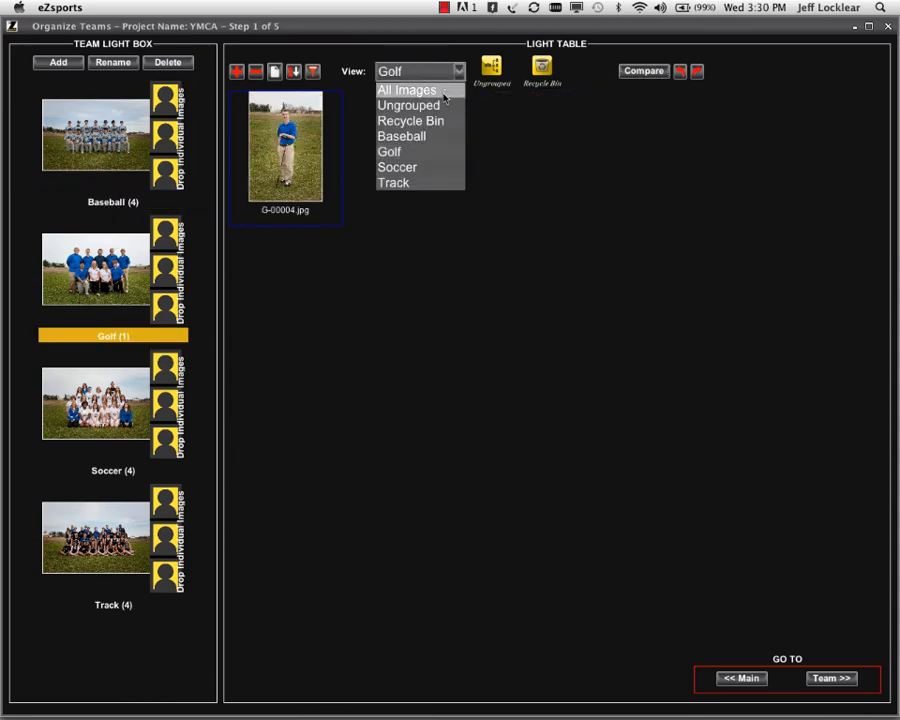
pyautogui.click(450, 136)
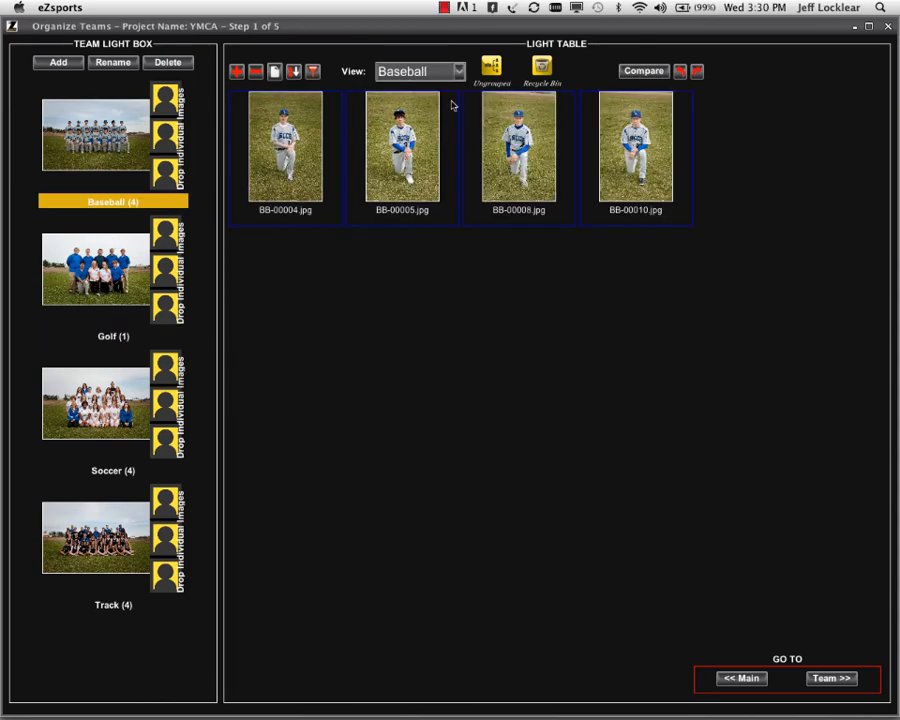
pyautogui.click(458, 71)
pyautogui.click(446, 183)
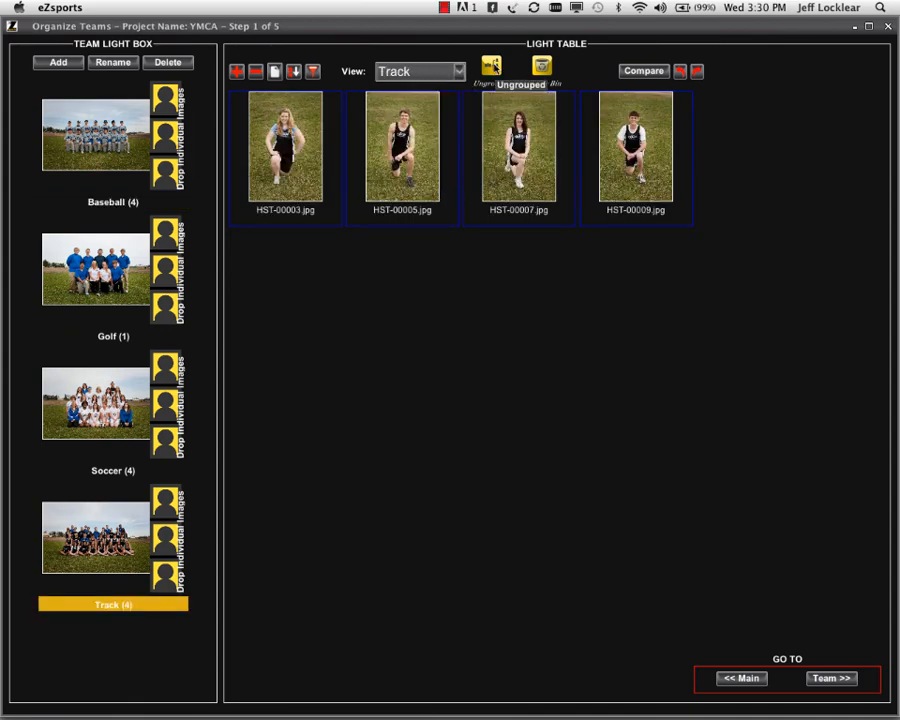
pyautogui.click(492, 67)
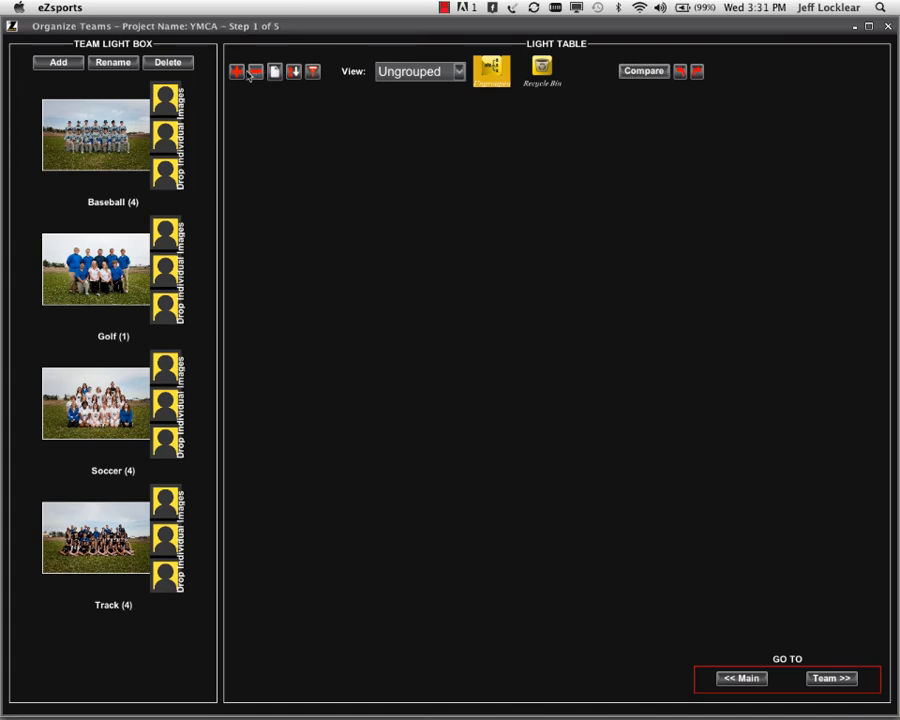
# Go through the Baseball, Golf, Soccer and Track teams once more, ending with Track's individual images displayed.
pyautogui.click(93, 108)
pyautogui.click(97, 247)
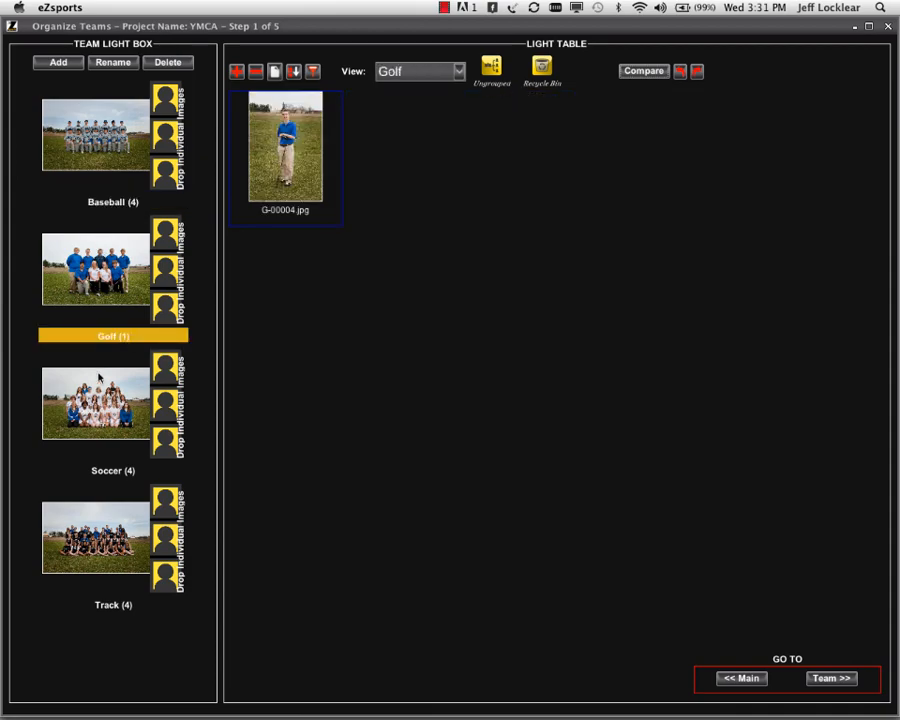
pyautogui.click(71, 362)
pyautogui.click(96, 520)
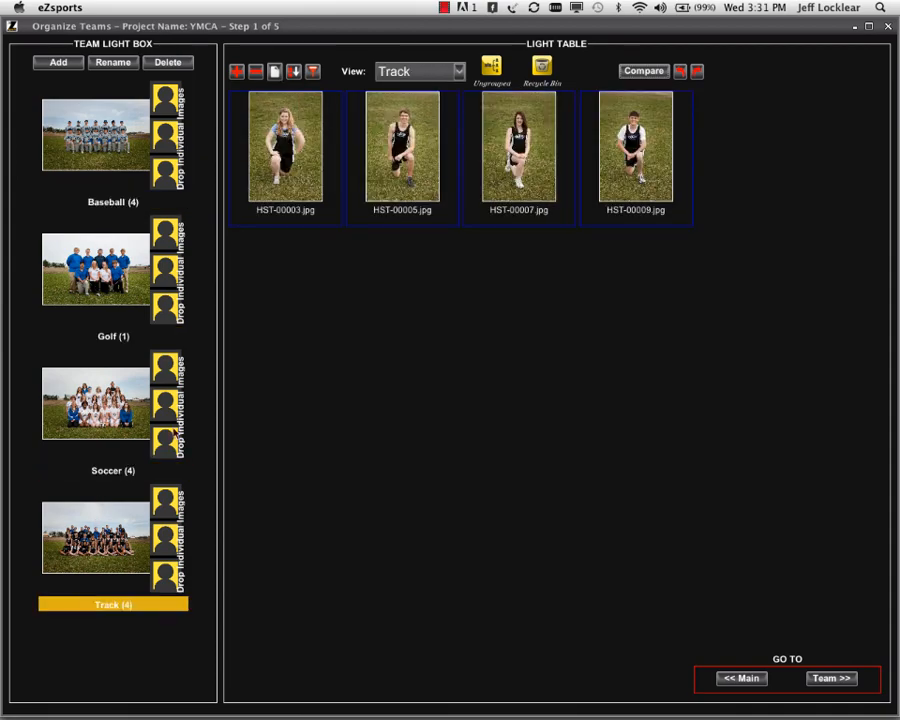